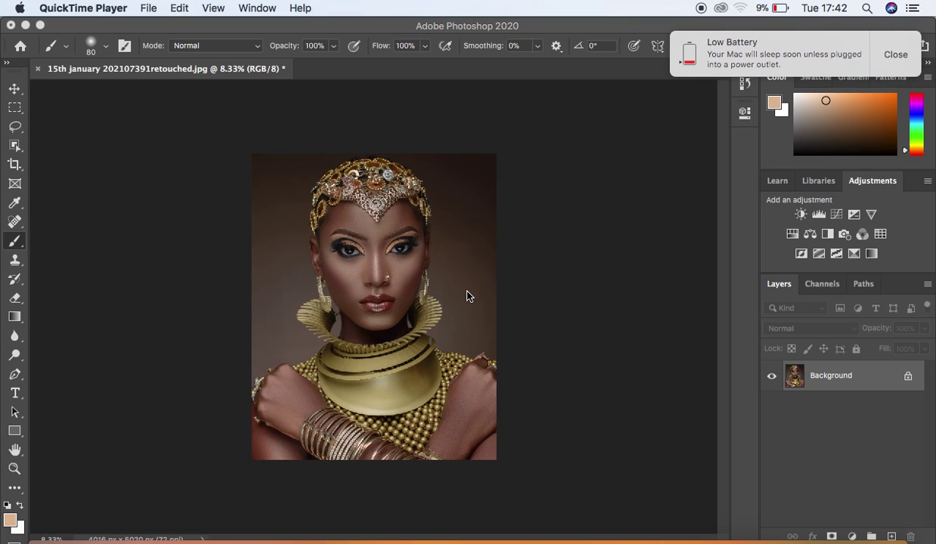
Step: Close the Low Battery notice and activate the Photoshop window showing the portrait
left_click(899, 56)
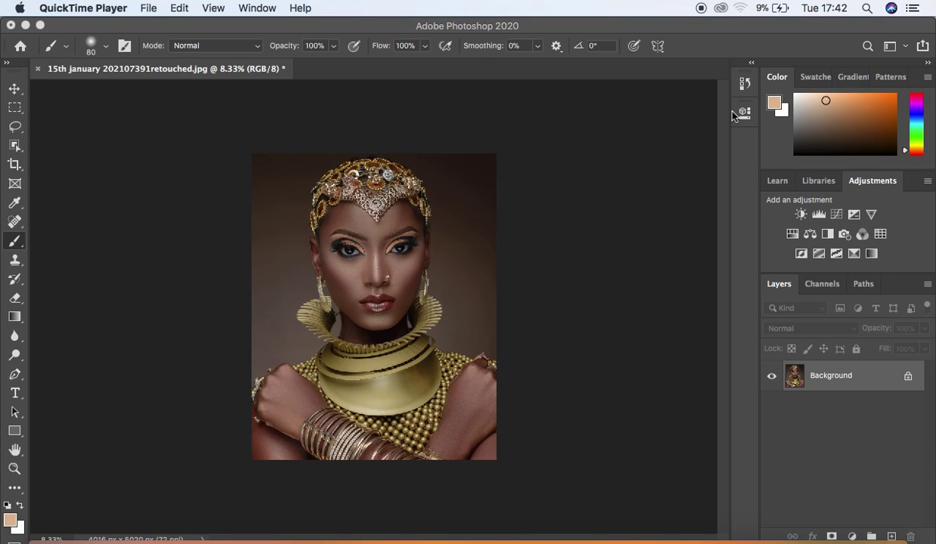
left_click(461, 294)
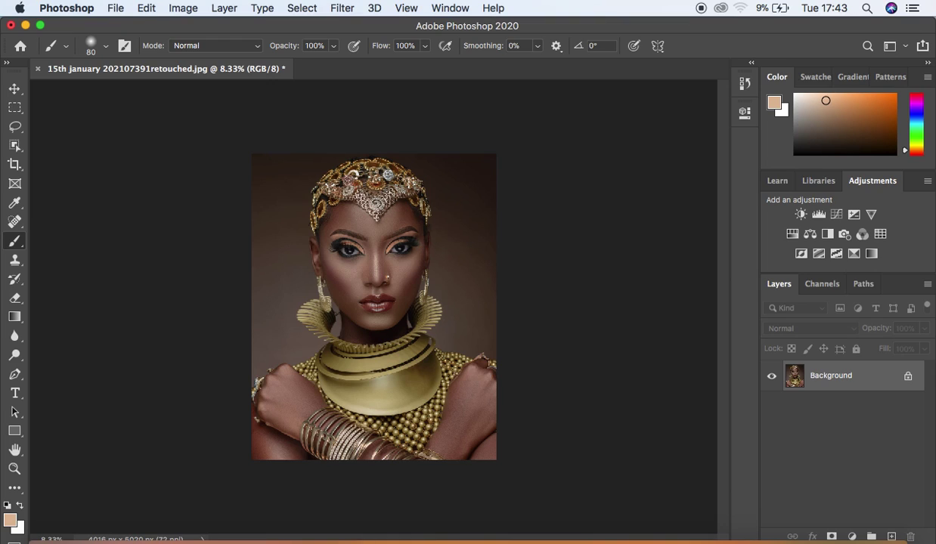
Step: Pick the Lasso tool with a 23 px feather, zoom in, and open the new adjustment layer list
left_click(15, 126)
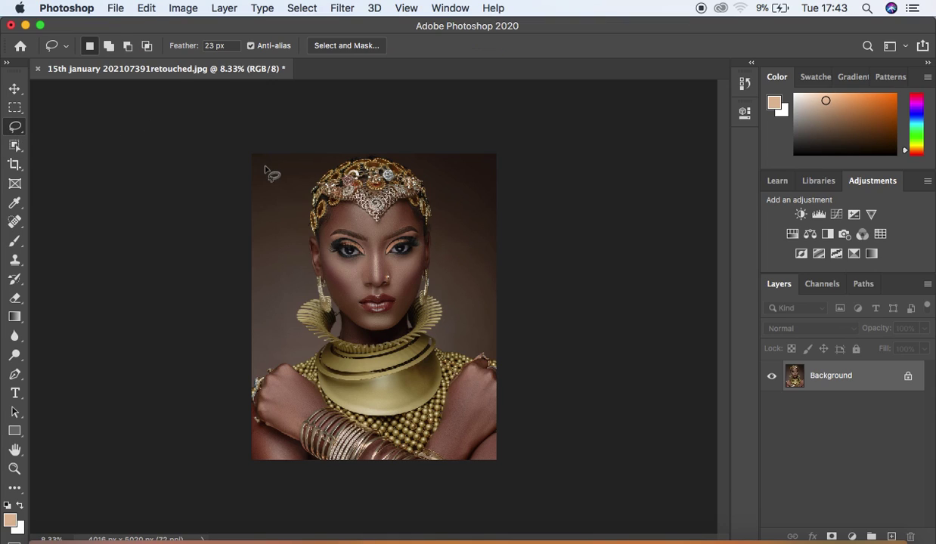
key("super+equal")
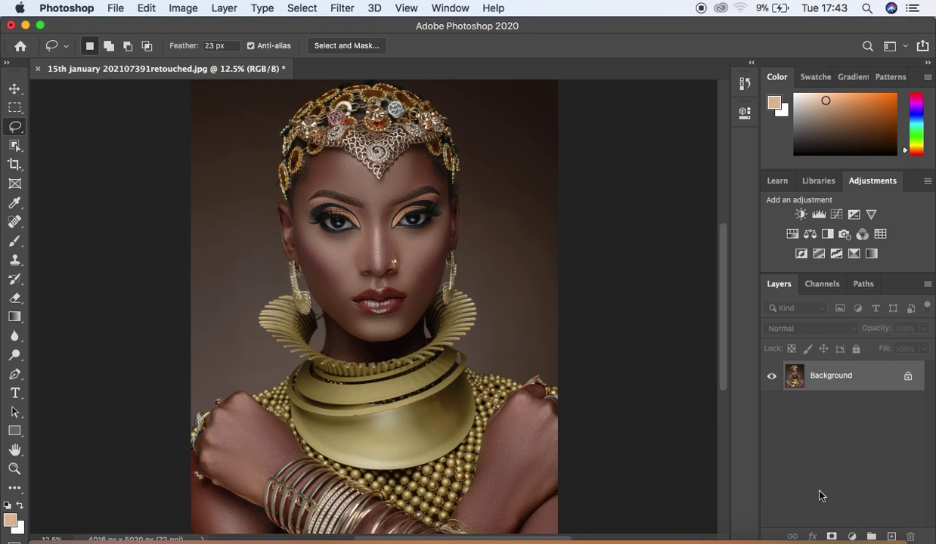
left_click(852, 536)
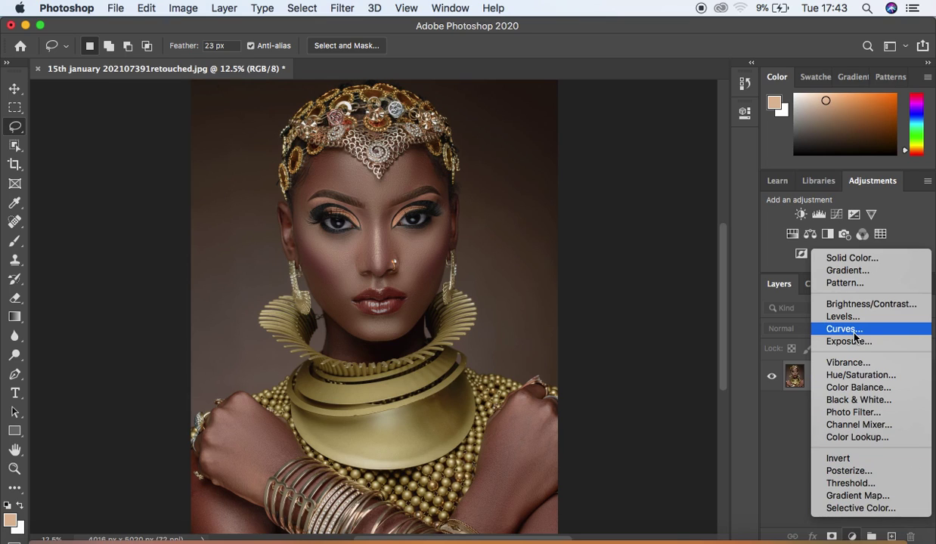
Step: Add a Curves layer and drag a midtone point up-left to strongly brighten the portrait
left_click(828, 329)
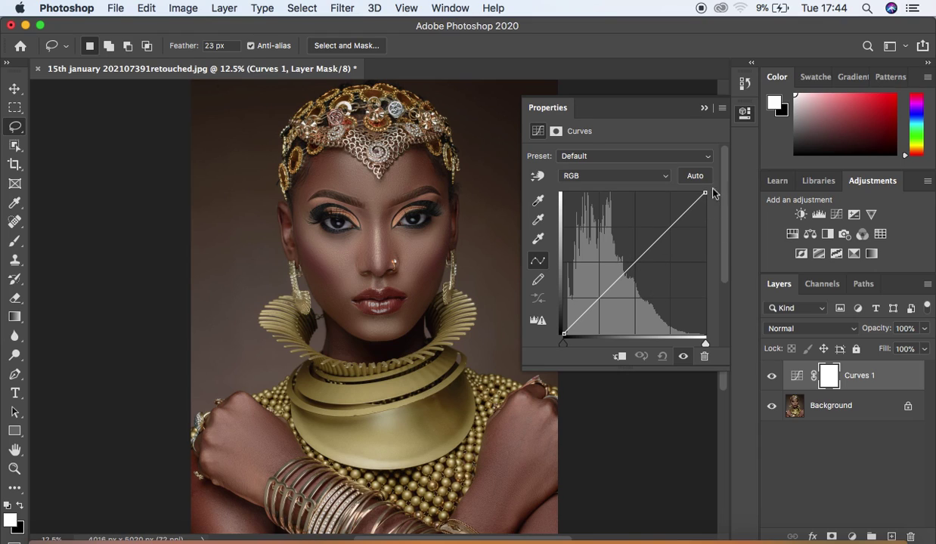
left_click(635, 263)
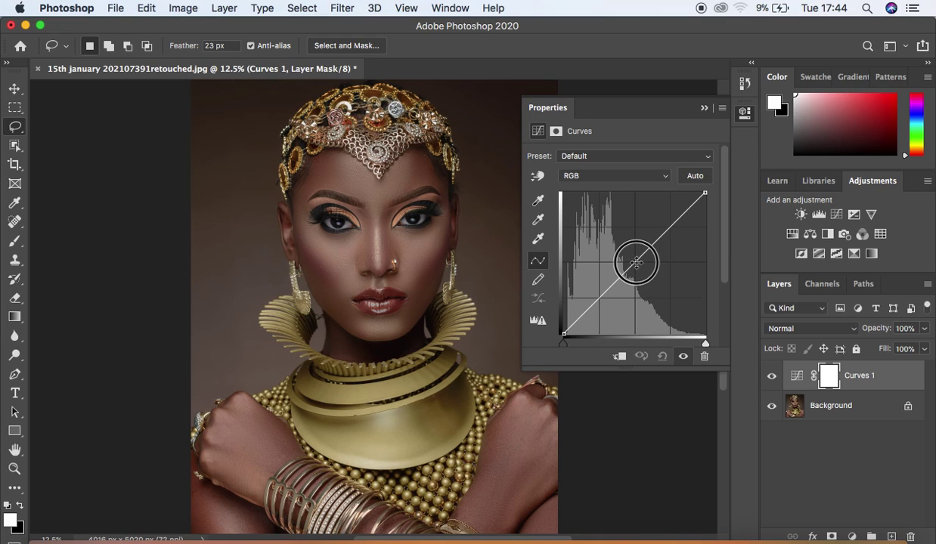
left_click_drag(636, 262, 611, 223)
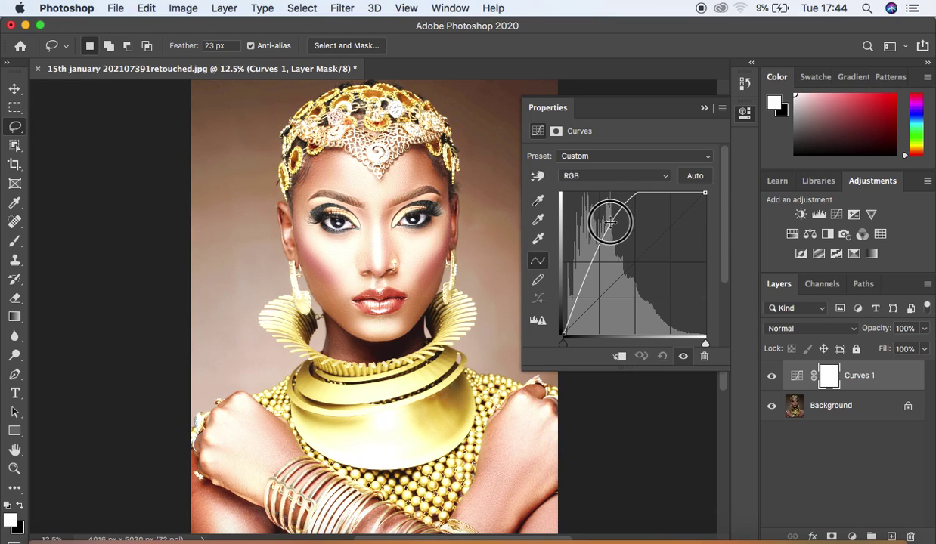
left_click_drag(610, 223, 611, 223)
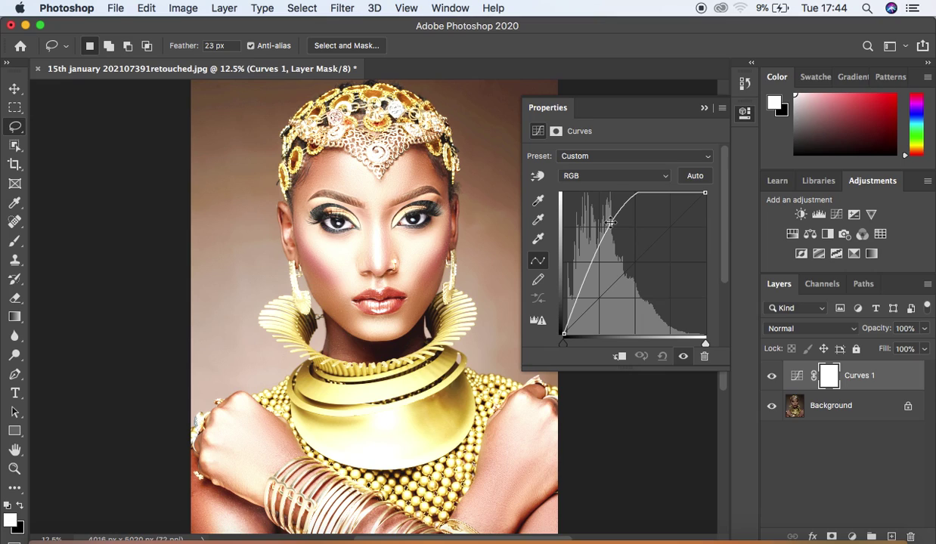
left_click(705, 109)
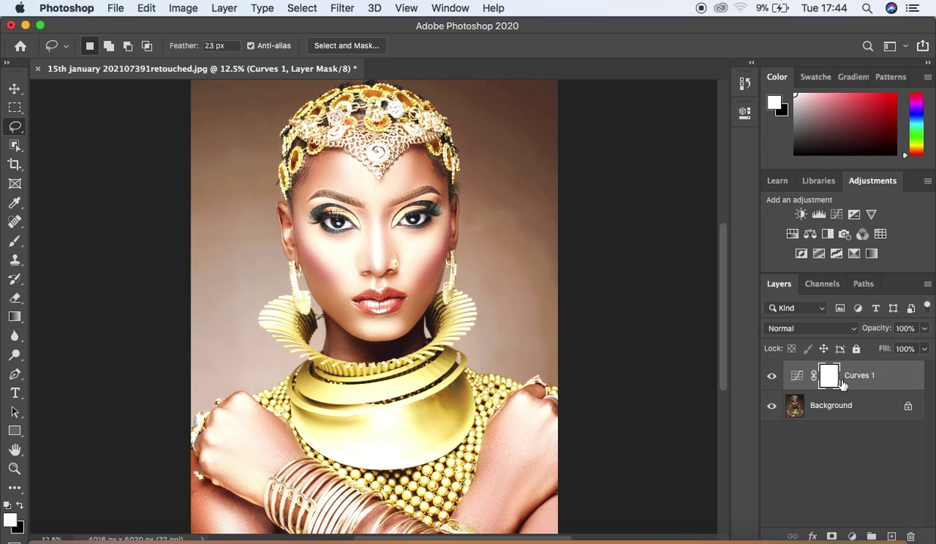
Step: Invert the Curves 1 mask to black and rename the layer 'dodge/ brighten'
key("super+i")
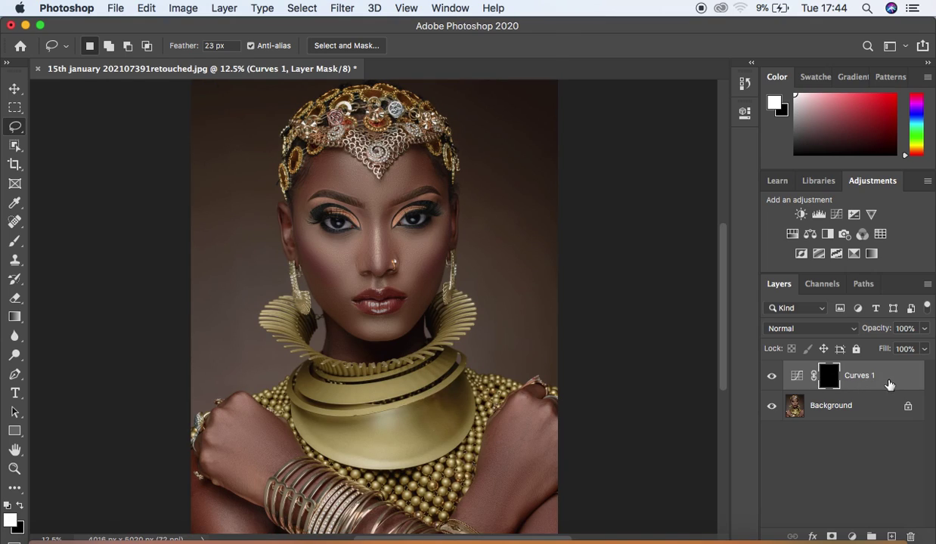
key("super+2")
double_click(856, 376)
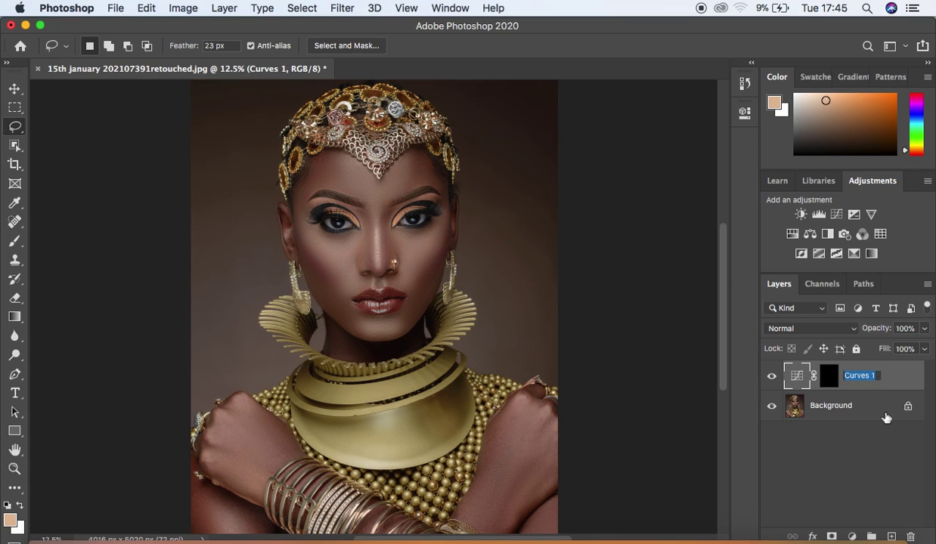
type("dog")
type("ge")
type("/ br")
type("ighten")
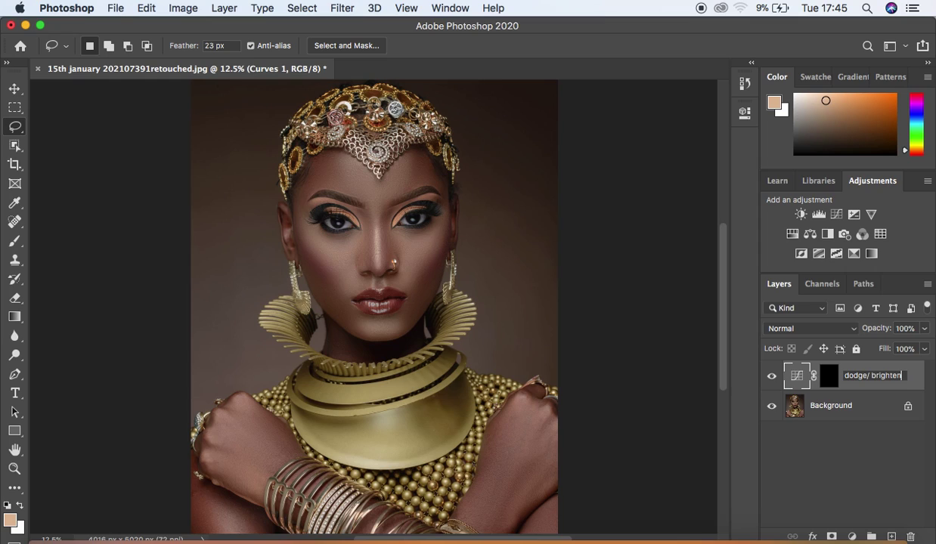
key("Return")
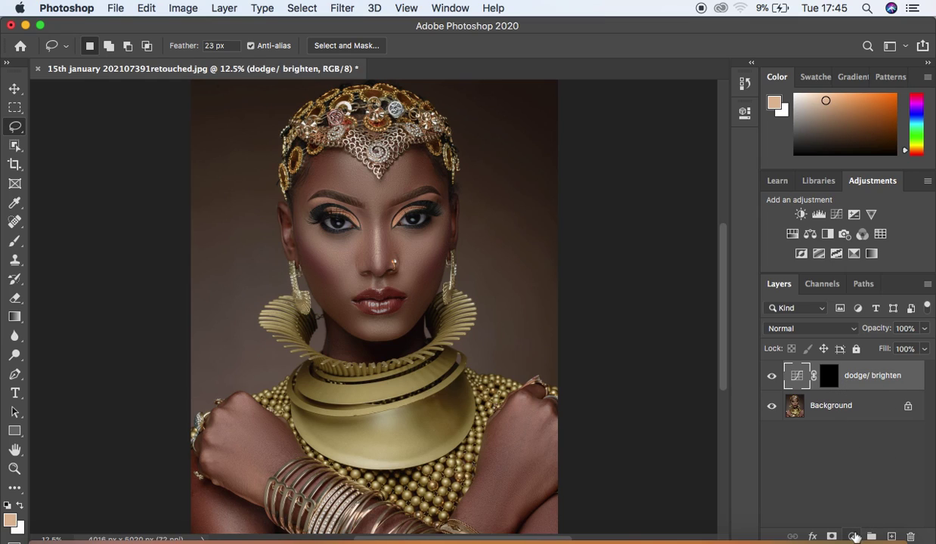
Step: Add a second Curves layer with a midtone point pulled down-right to darken, then target its mask
left_click(853, 536)
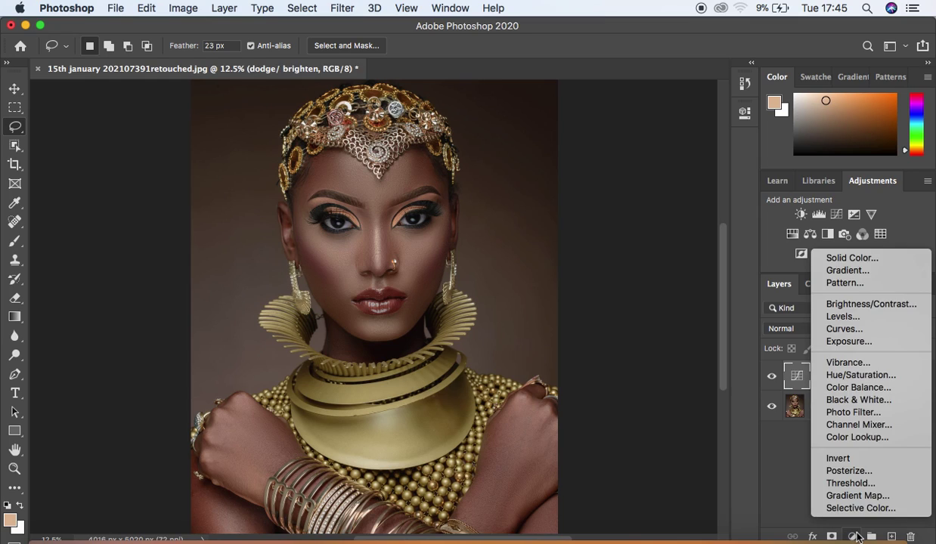
left_click(850, 330)
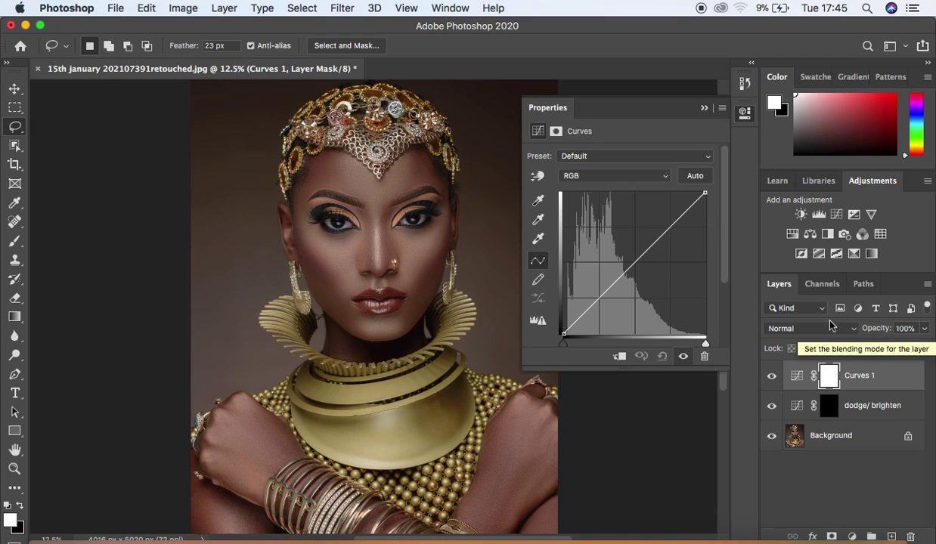
left_click(635, 263)
left_click_drag(635, 264, 662, 292)
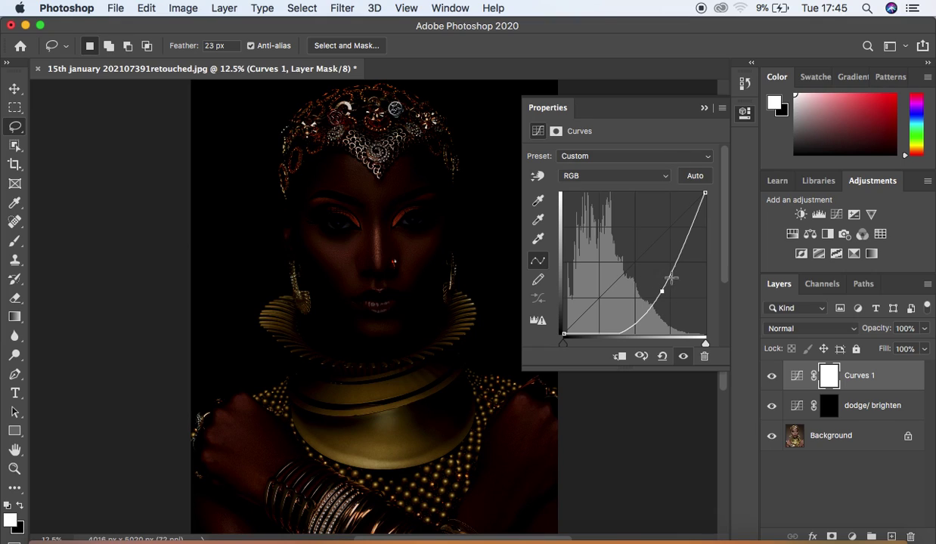
left_click(703, 109)
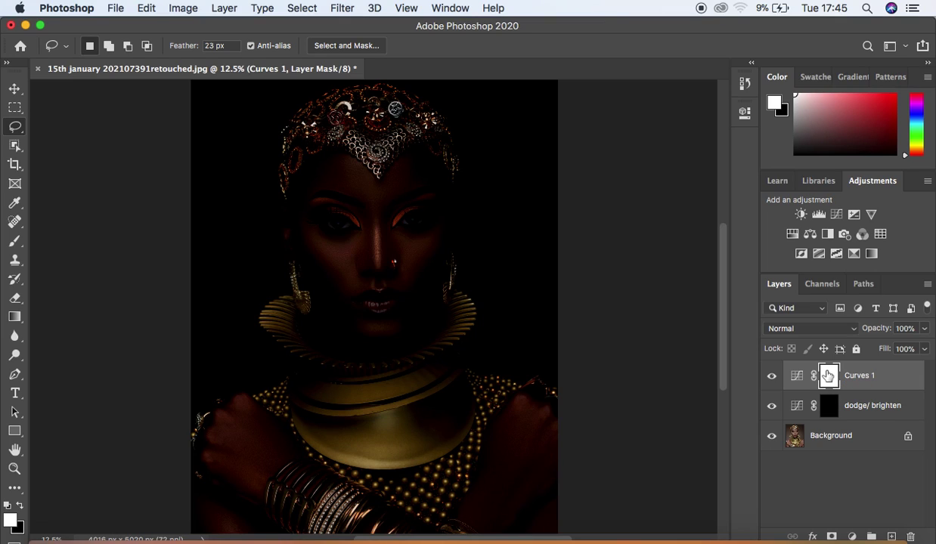
left_click_drag(827, 376, 827, 376)
Step: Invert the new Curves 1 mask to black and rename the layer 'burn/darken'
key("super+i")
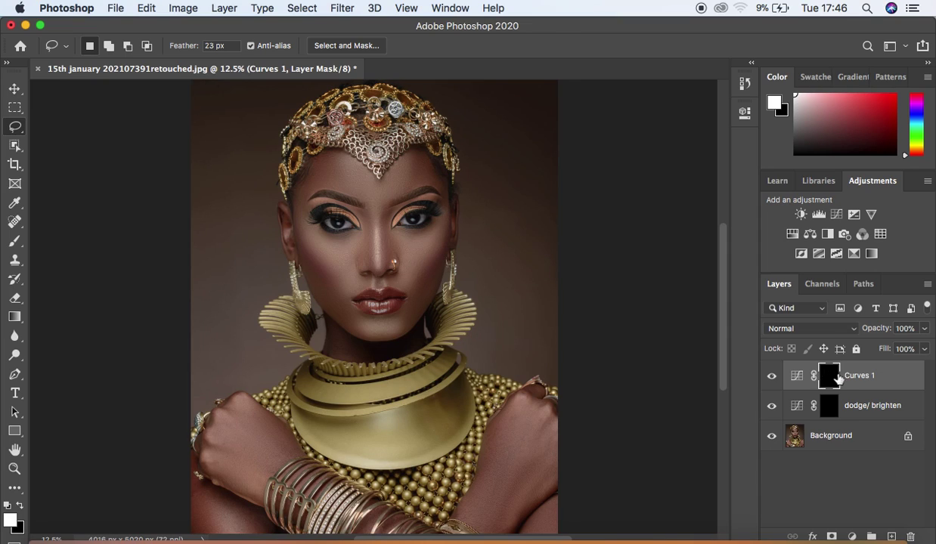
double_click(856, 375)
type("burn")
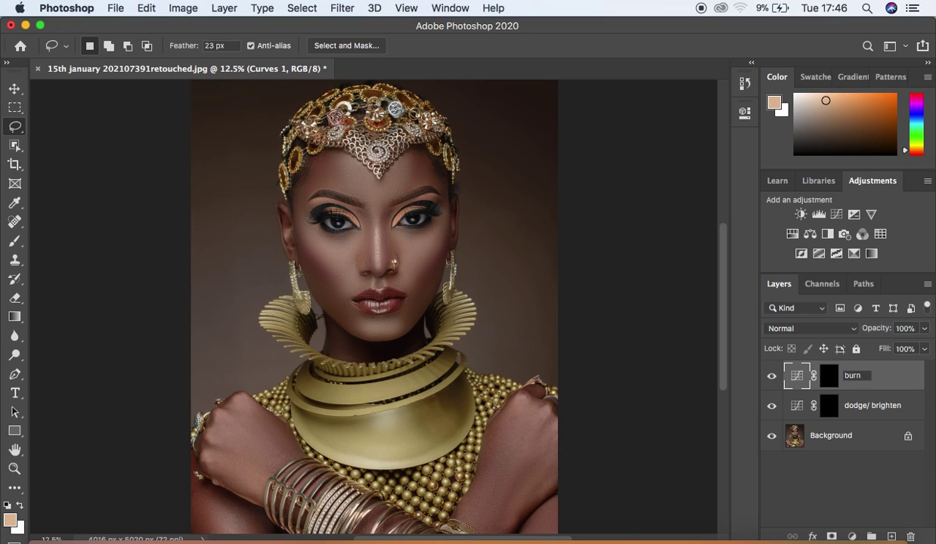
type("/darken")
key("Return")
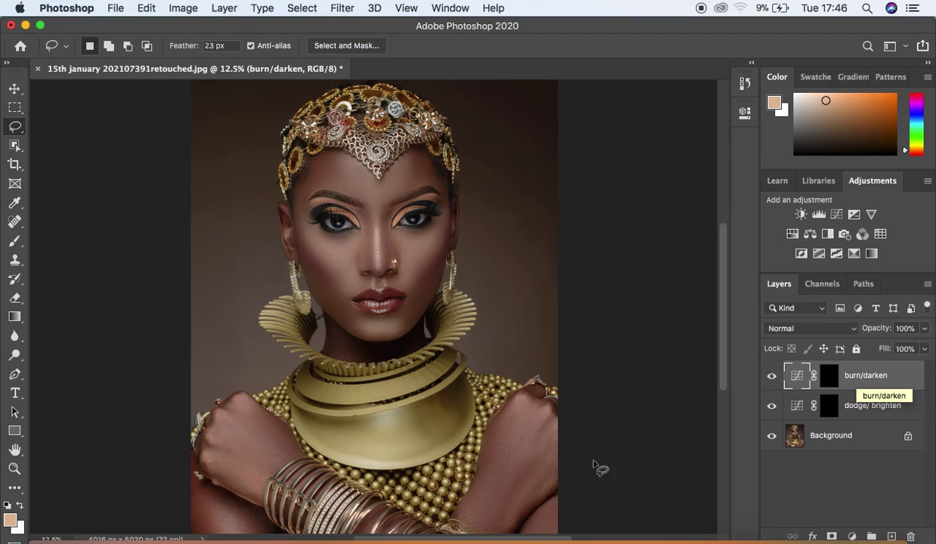
Step: Reset the default colours, swap to a white foreground, and target the dodge/ brighten mask
left_click(7, 507)
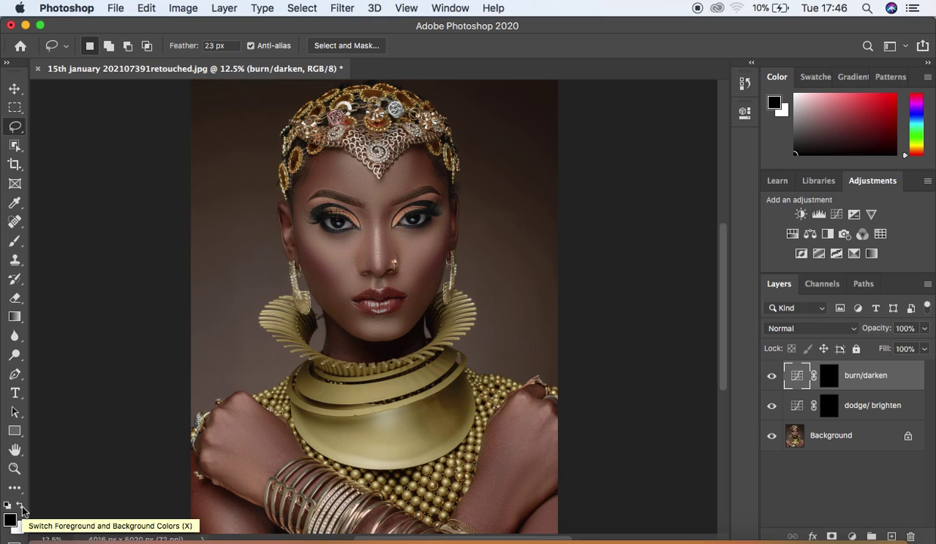
left_click(22, 509)
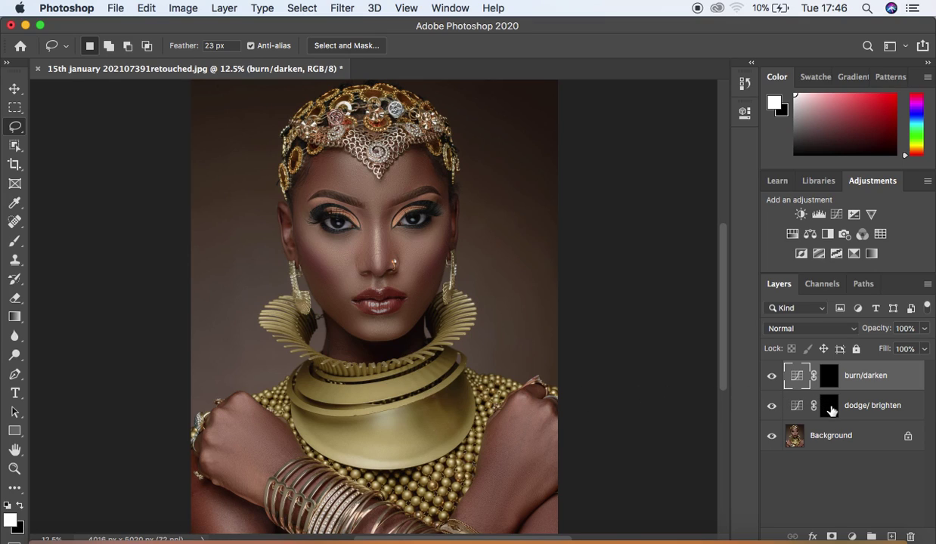
left_click(829, 408)
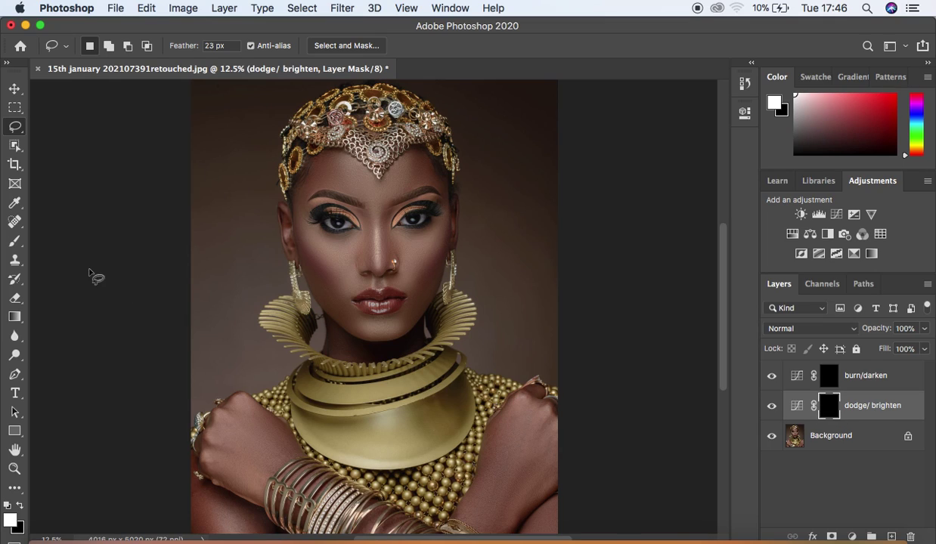
Step: With a 90 px white brush, paint highlights on the chin, both cheeks, nose bridge and forehead
left_click(16, 242)
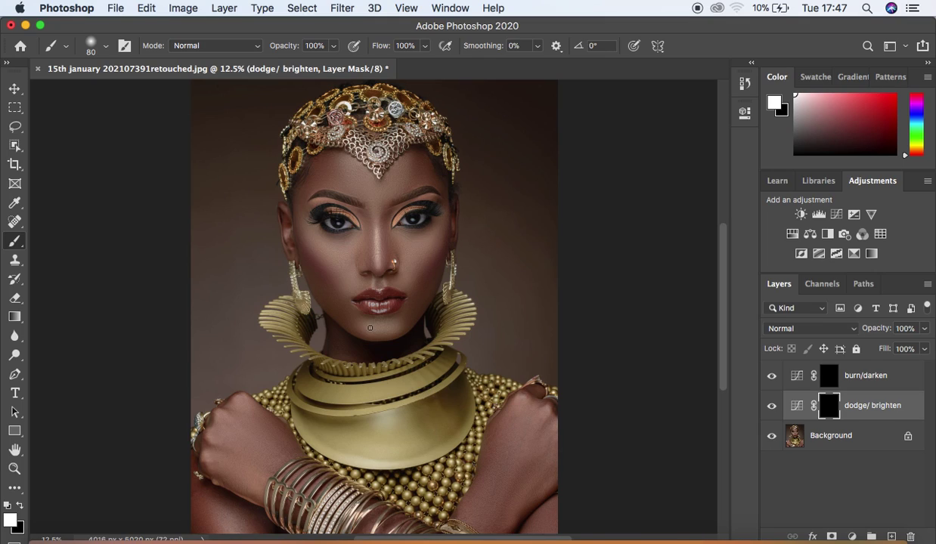
key("bracketright")
left_click_drag(366, 327, 396, 327)
left_click_drag(318, 241, 346, 273)
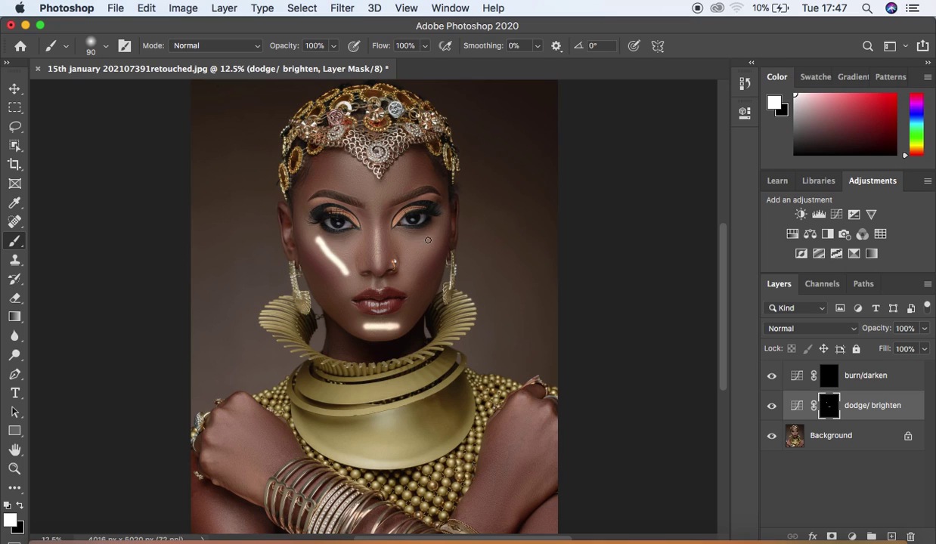
left_click_drag(433, 232, 411, 263)
left_click_drag(374, 219, 378, 270)
left_click_drag(346, 173, 377, 196)
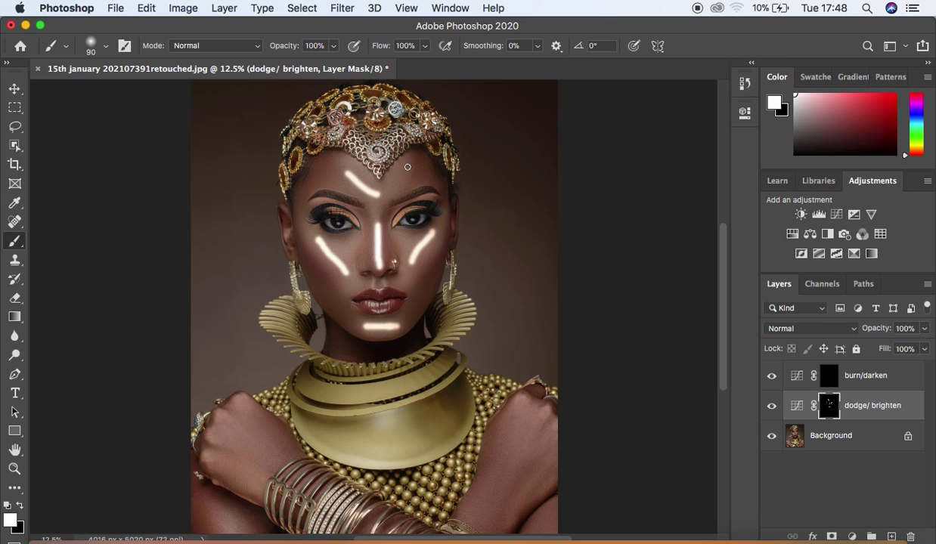
left_click_drag(394, 163, 381, 194)
Step: Paint highlights on the knuckles of both hands and on both forearms
left_click_drag(211, 434, 239, 396)
left_click(224, 414)
left_click_drag(514, 386, 529, 394)
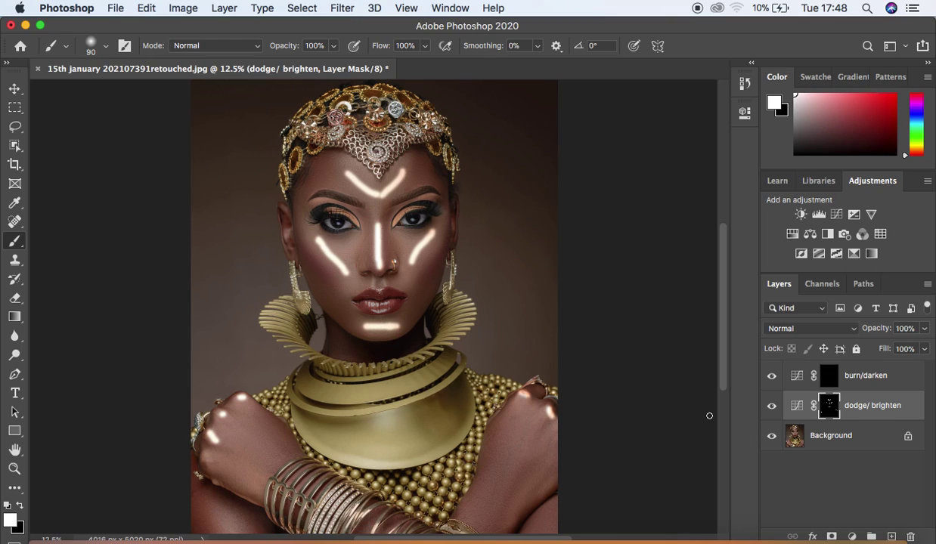
scroll(554, 445, "down", 3)
left_click_drag(217, 446, 226, 473)
left_click_drag(550, 452, 548, 475)
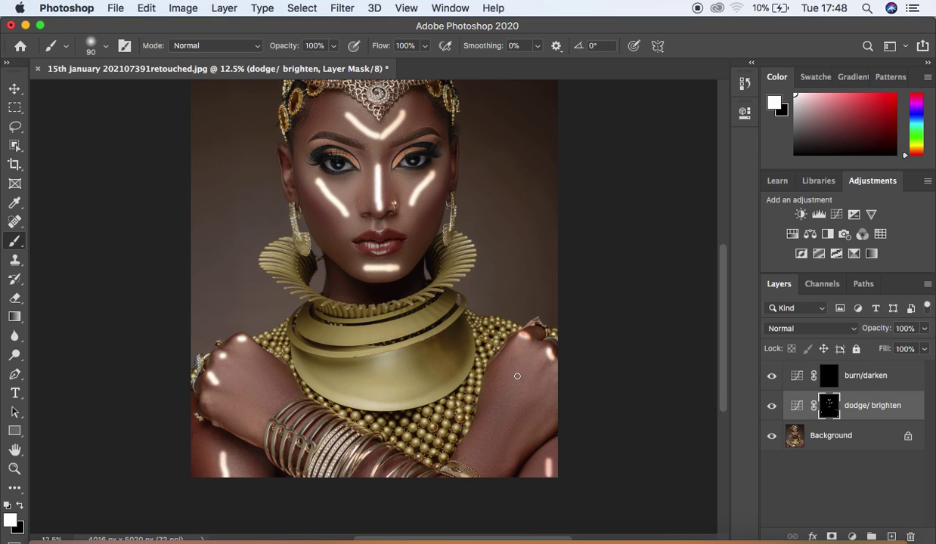
Step: Zoomed in with a smaller brush, highlight below the nose and the lower lip, then restore view and brush size
key("super+equal")
key("super+equal")
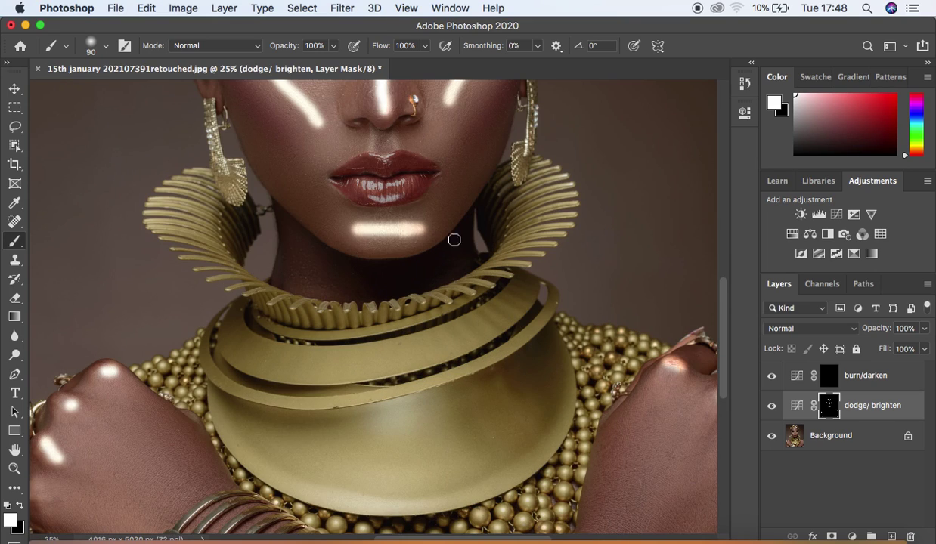
key("bracketleft")
key("bracketleft")
key("bracketleft")
key("bracketleft")
key("bracketleft")
mouse_move(371, 131)
left_mouse_down()
mouse_move(371, 151)
mouse_move(391, 136)
mouse_move(392, 149)
left_mouse_up()
mouse_move(375, 202)
left_mouse_down()
mouse_move(362, 195)
mouse_move(387, 188)
mouse_move(372, 184)
mouse_move(397, 182)
left_mouse_up()
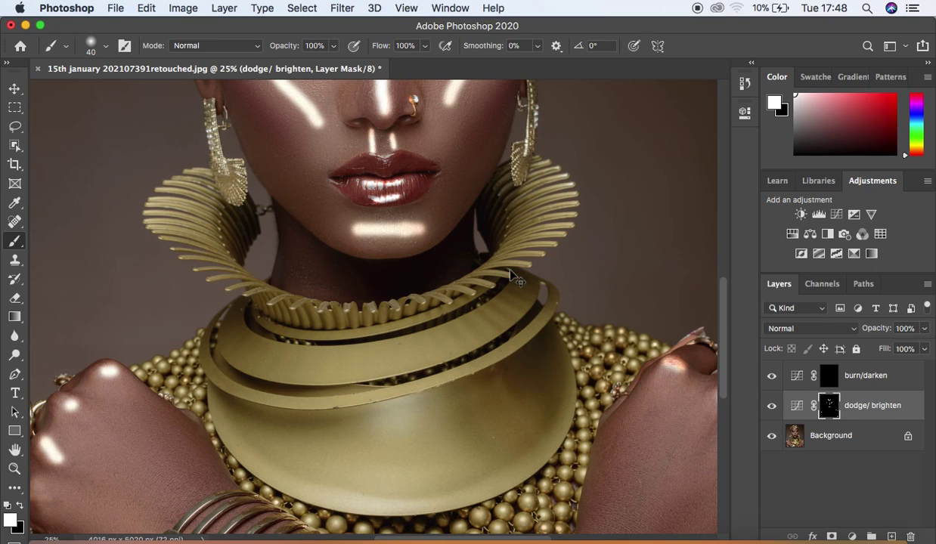
key("super+minus")
key("super+minus")
key("super+minus")
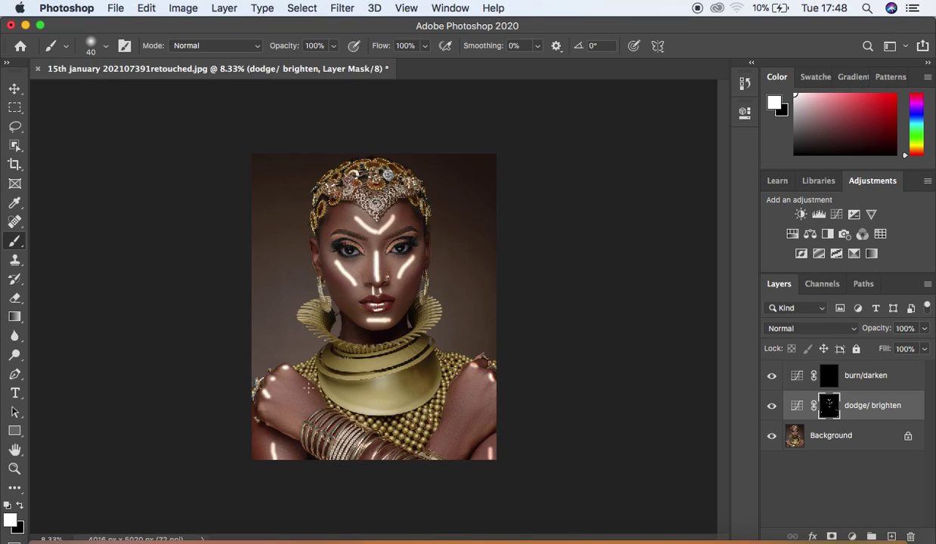
key("bracketright")
key("bracketright")
key("bracketright")
Step: Show mask Properties from the Window menu and raise the dodge/ brighten Feather to about 122.6 px
left_click(446, 10)
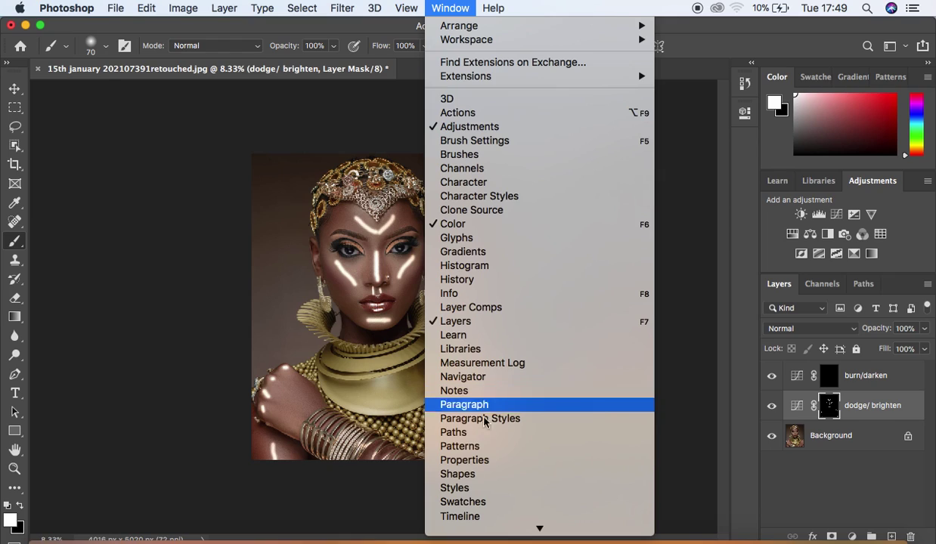
left_click(488, 459)
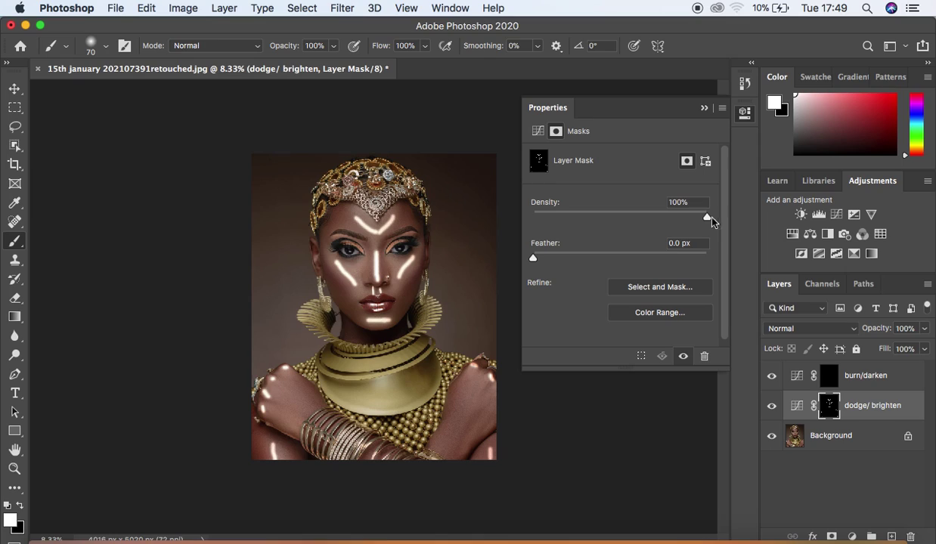
left_click_drag(533, 259, 603, 261)
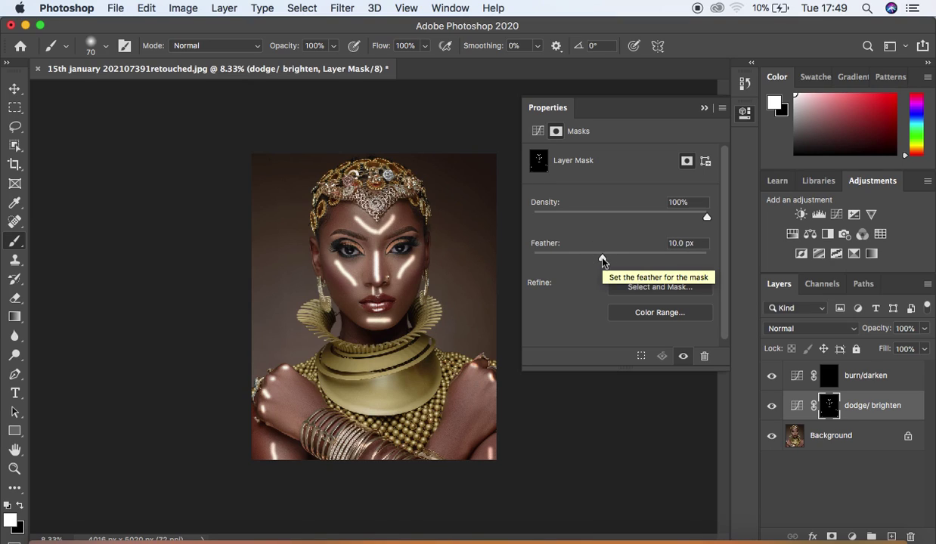
left_click_drag(603, 261, 625, 261)
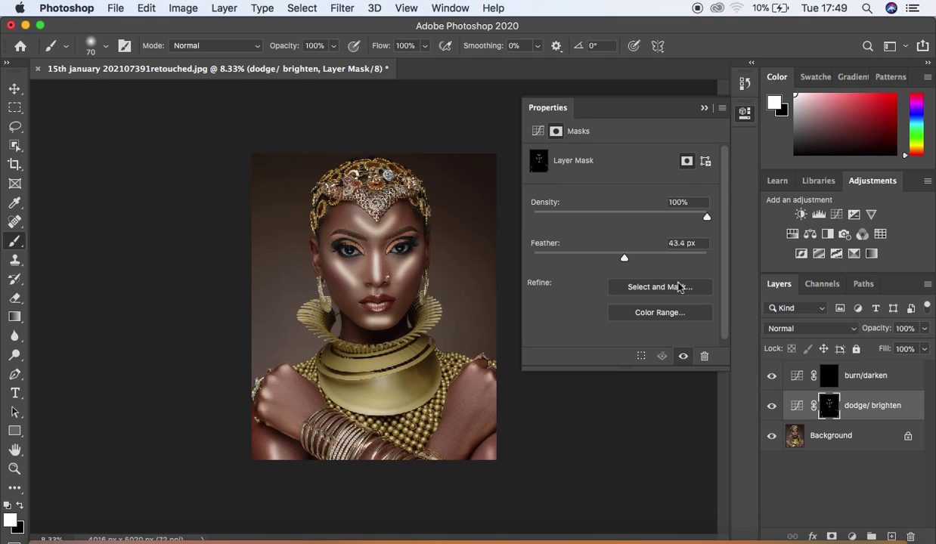
left_click(625, 260)
left_click_drag(625, 260, 640, 260)
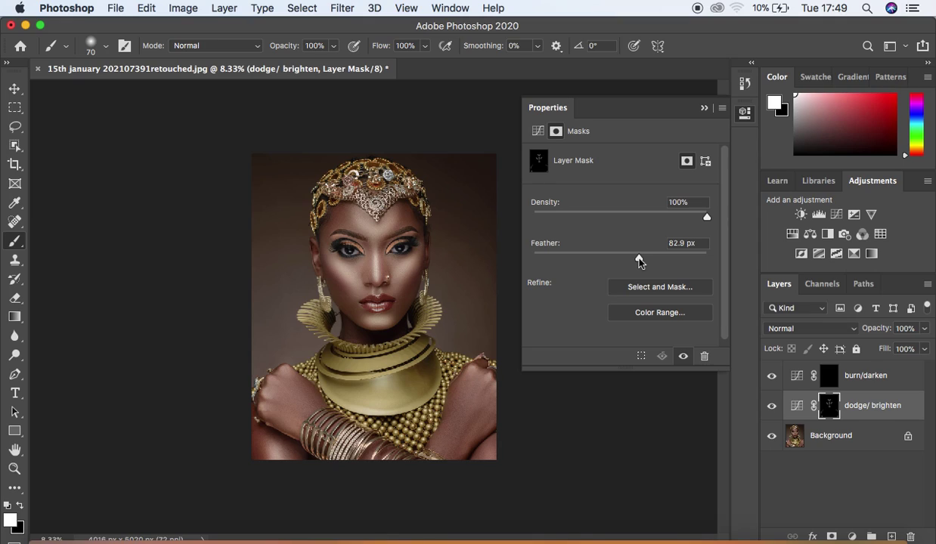
left_click_drag(639, 261, 646, 261)
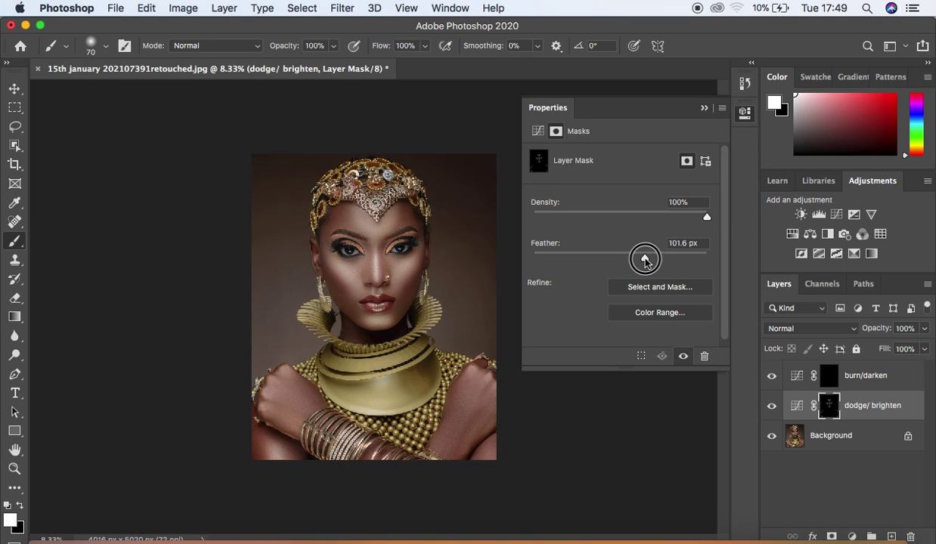
left_click_drag(645, 261, 651, 261)
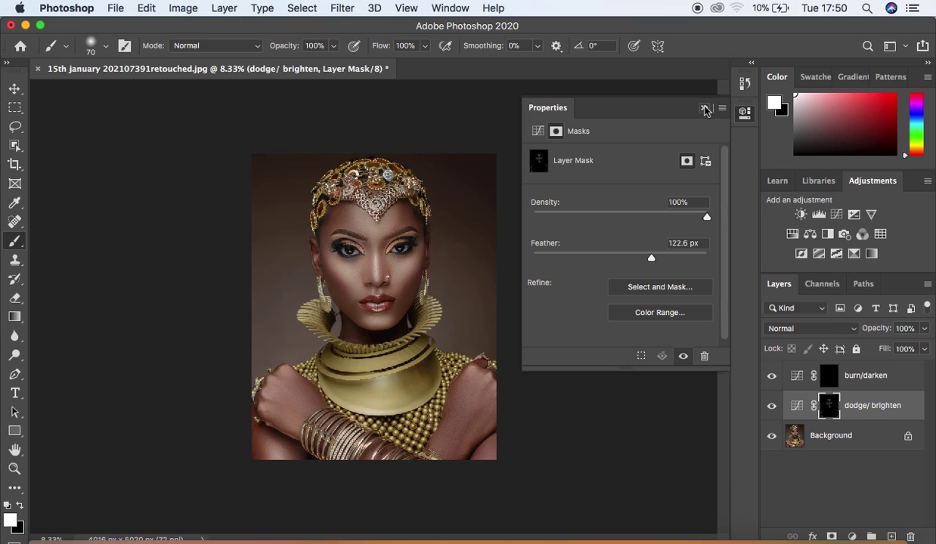
left_click(704, 109)
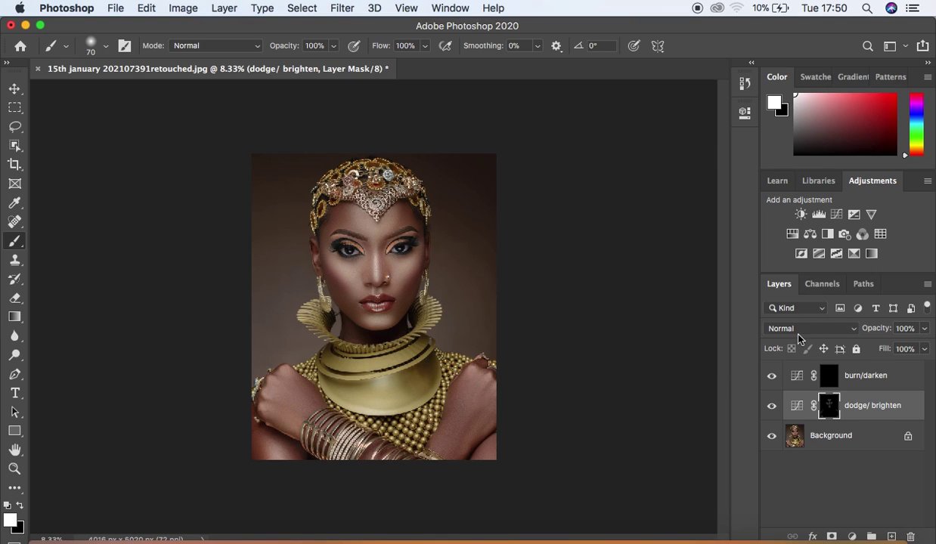
Step: Set the dodge/brighten layer to Luminosity blending and toggle it to compare before and after
left_click(800, 334)
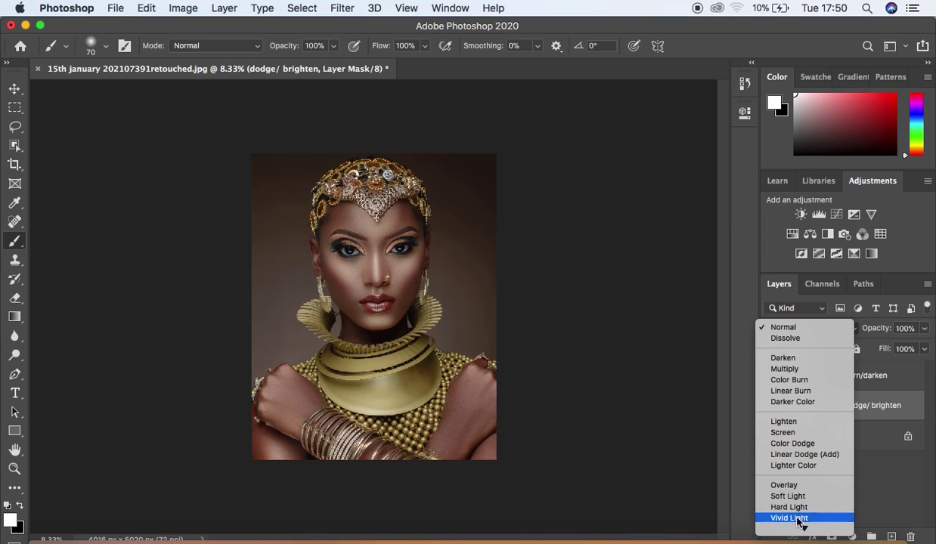
mouse_move(803, 526)
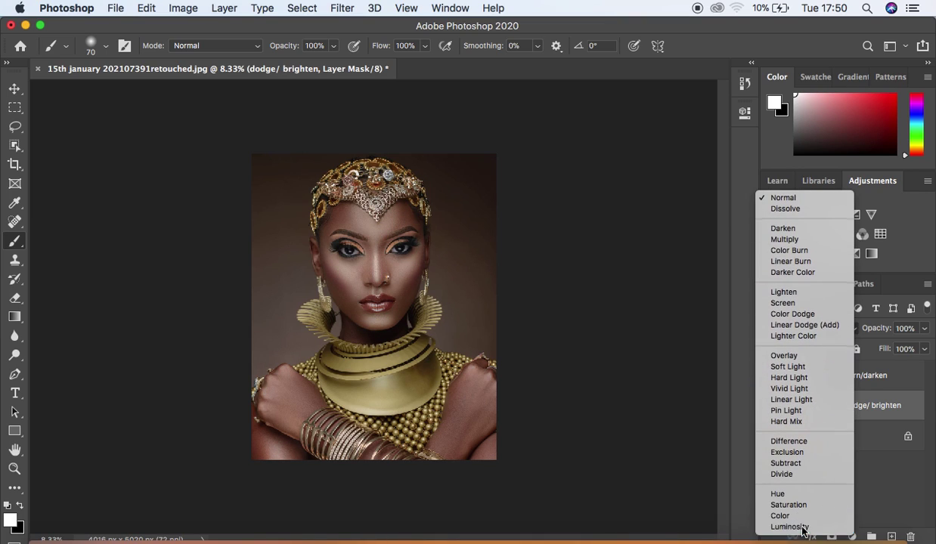
left_click(803, 528)
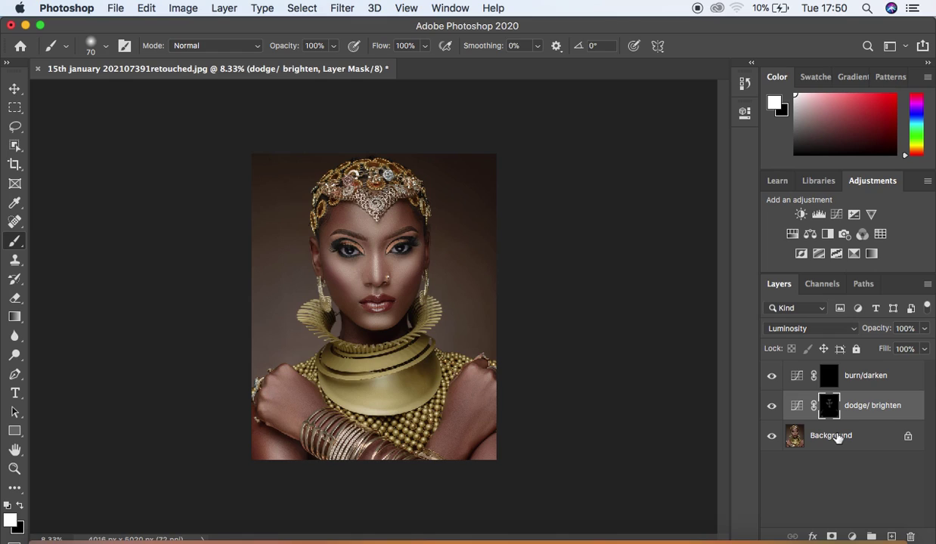
left_click(771, 406)
left_click(772, 408)
left_click(772, 408)
left_click(772, 408)
left_click(772, 408)
left_click(772, 408)
Step: Lower the dodge/brighten opacity to 76%, compare again, then select the burn/darken mask
left_click(920, 331)
left_click_drag(921, 347, 910, 349)
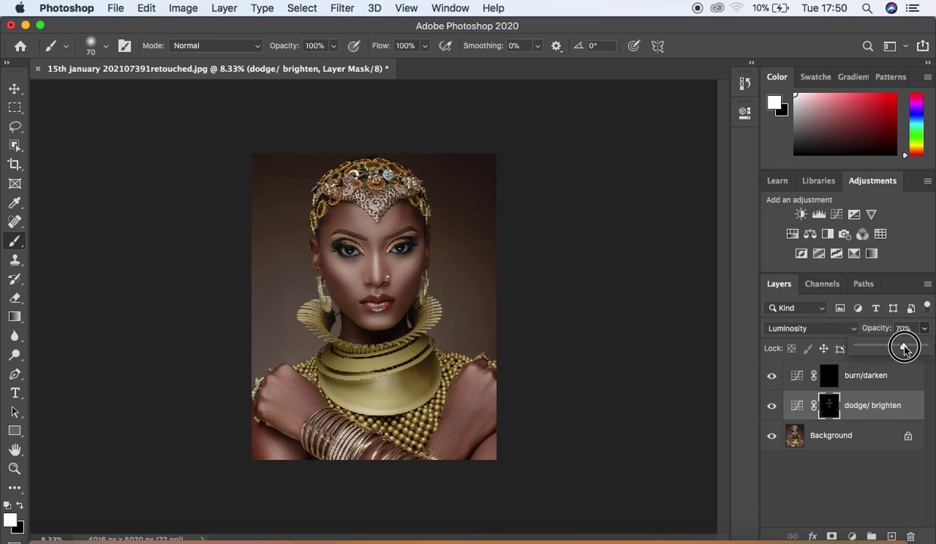
left_click_drag(910, 348, 907, 349)
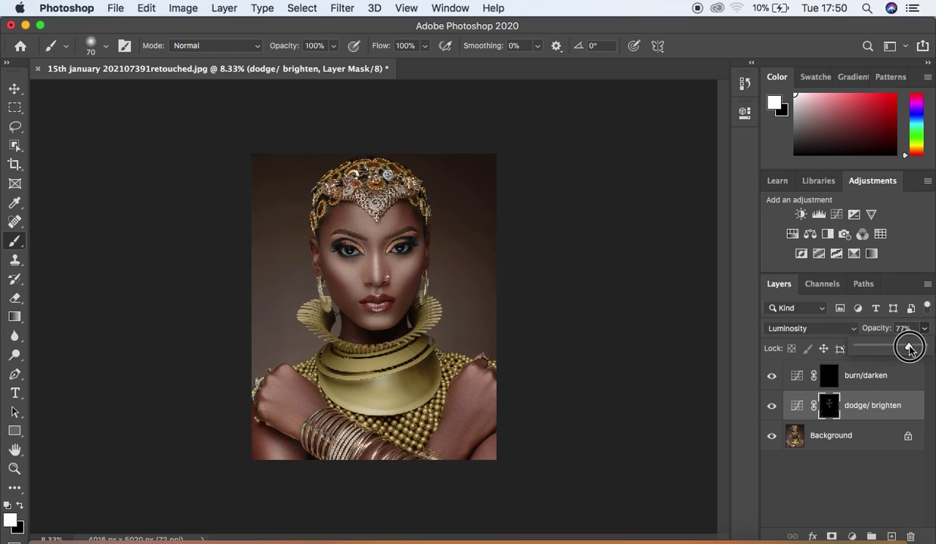
left_click(772, 409)
left_click(772, 408)
left_click(771, 409)
left_click(772, 408)
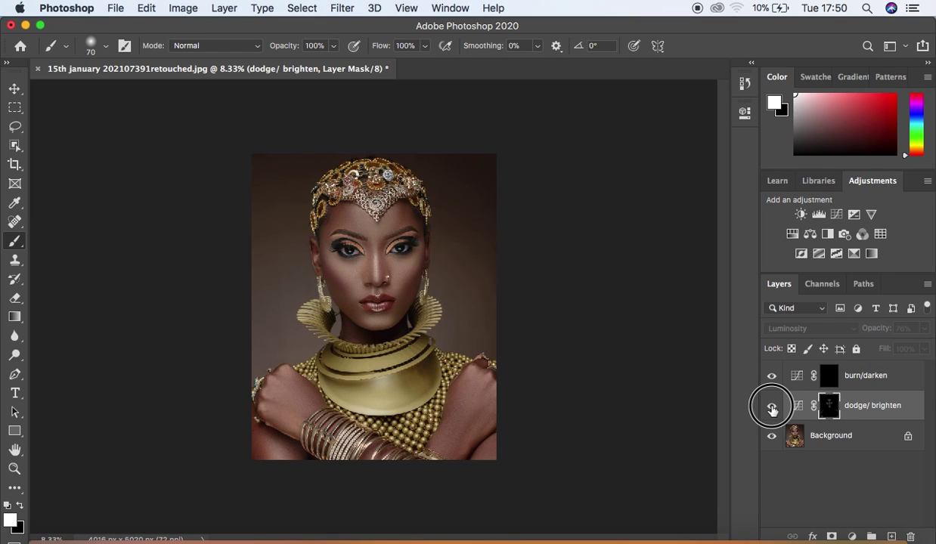
left_click(771, 408)
left_click(771, 408)
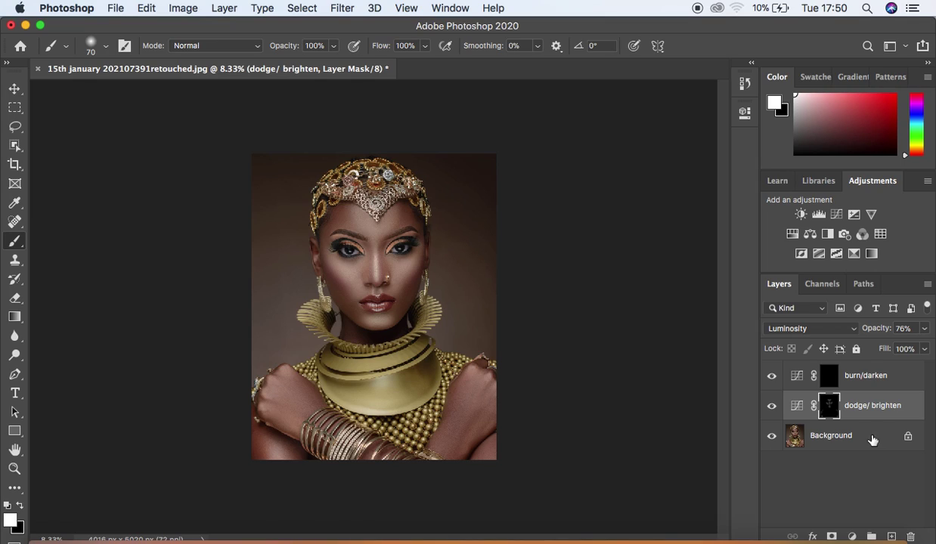
left_click(832, 384)
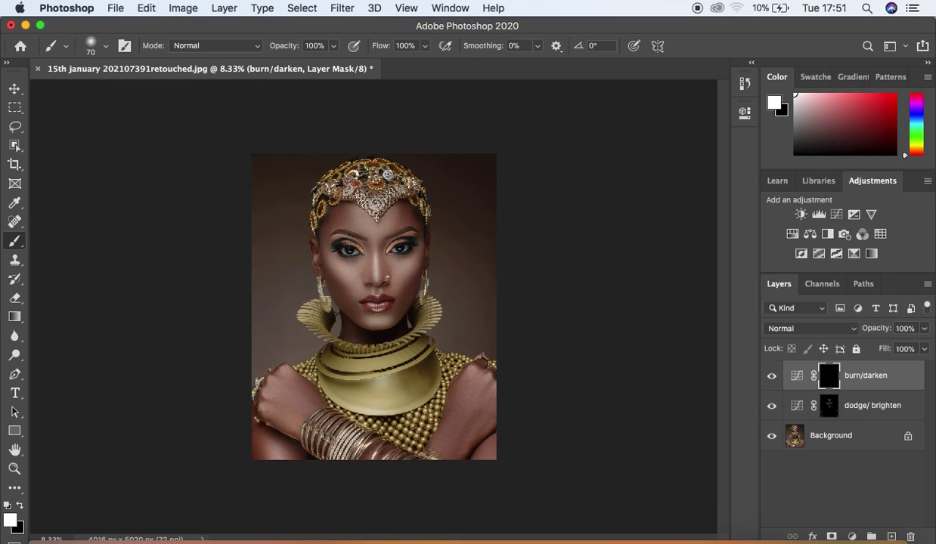
Step: Paint burn shading along the cheeks, jaw, both sides of the nose and the temples
key("super+equal")
key("super+equal")
key("super+equal")
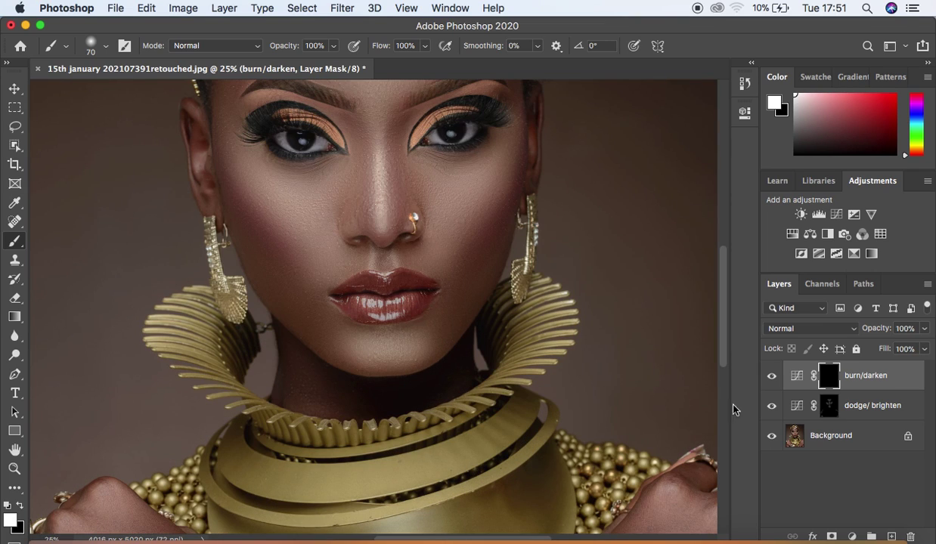
left_click_drag(724, 338, 727, 299)
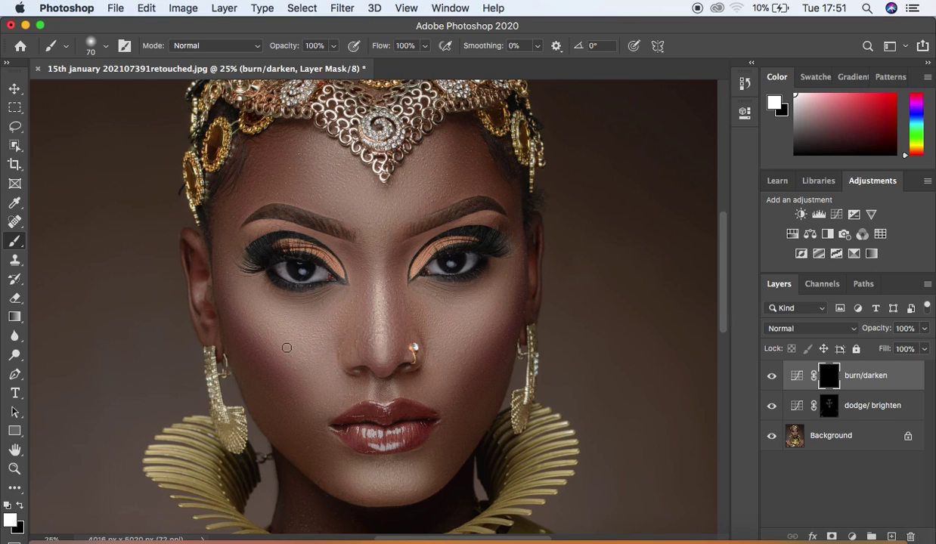
left_click(234, 344)
left_click_drag(234, 343, 310, 445)
left_click_drag(517, 313, 448, 450)
left_click_drag(324, 459, 307, 445)
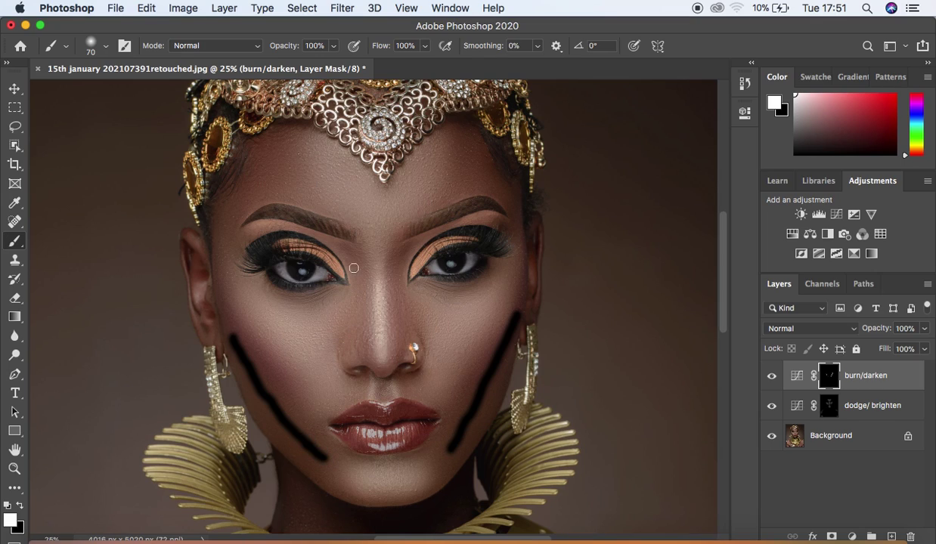
mouse_move(346, 252)
left_mouse_down()
mouse_move(365, 312)
mouse_move(360, 357)
left_mouse_up()
left_click_drag(401, 258, 395, 358)
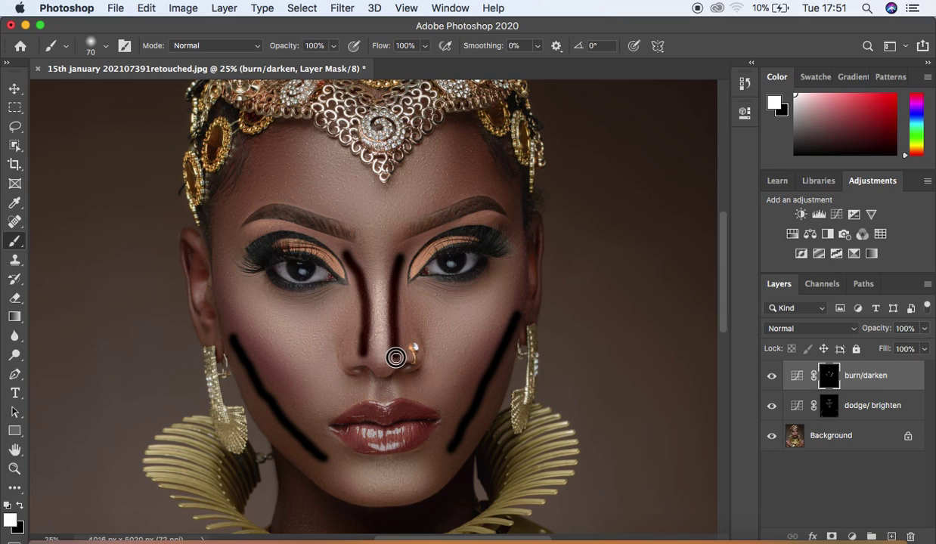
left_click_drag(267, 159, 226, 216)
left_click_drag(460, 155, 503, 198)
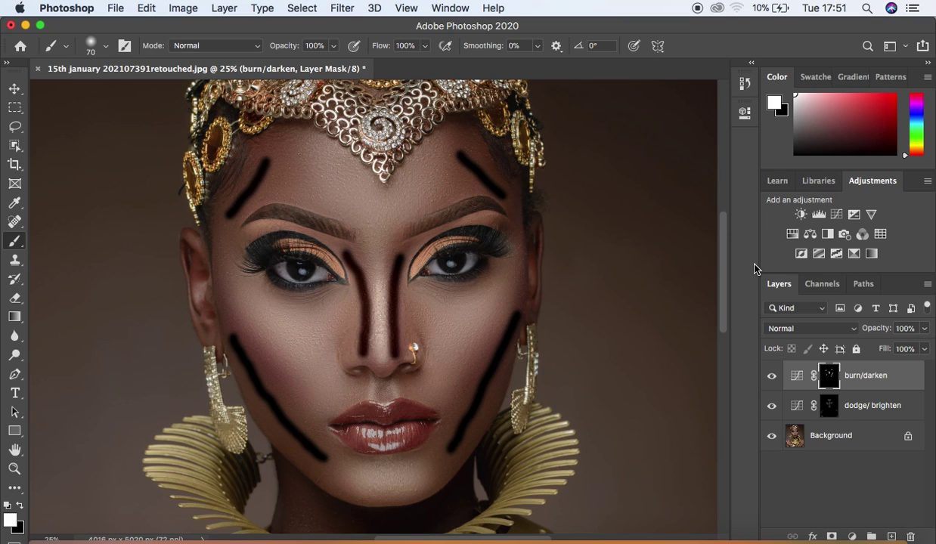
Step: Darken the edges of both forearms and hands, then zoom out to the whole portrait
left_click_drag(722, 254, 720, 308)
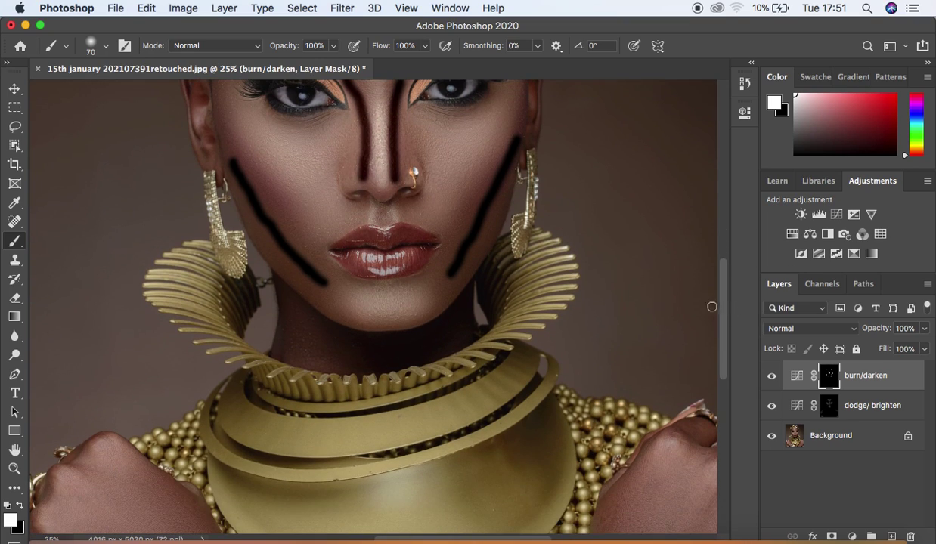
scroll(720, 327, "down", 10)
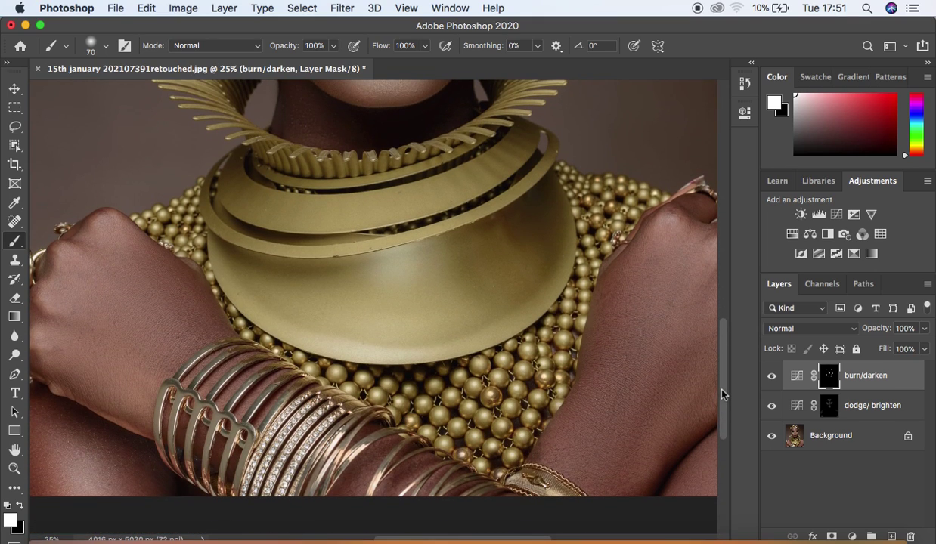
key("super+minus")
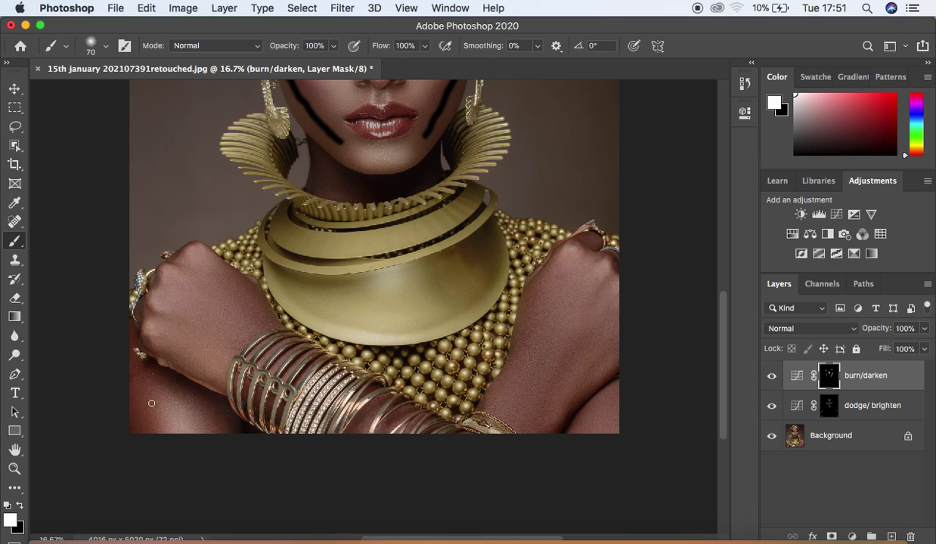
left_click_drag(139, 398, 136, 432)
left_click_drag(235, 276, 260, 313)
left_click(149, 309)
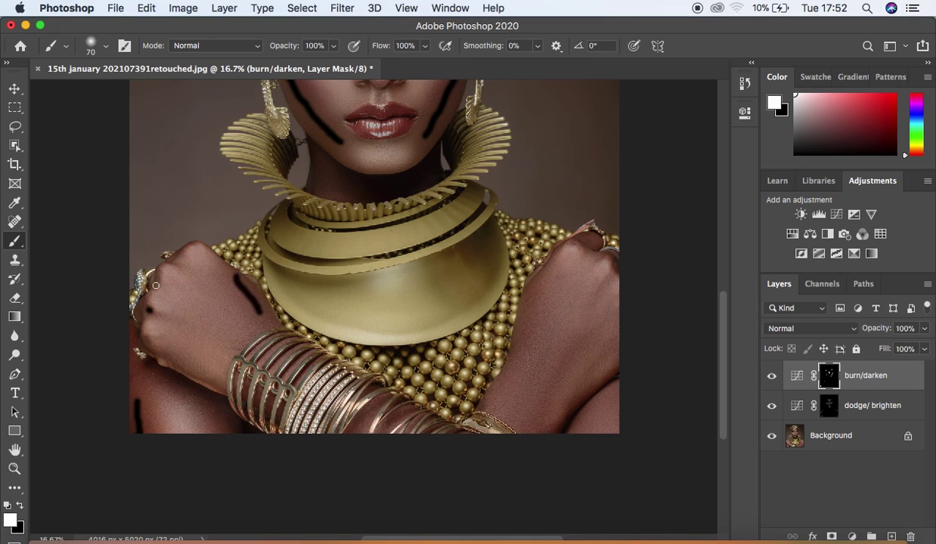
left_click(154, 279)
left_click(177, 263)
left_click_drag(567, 368, 558, 389)
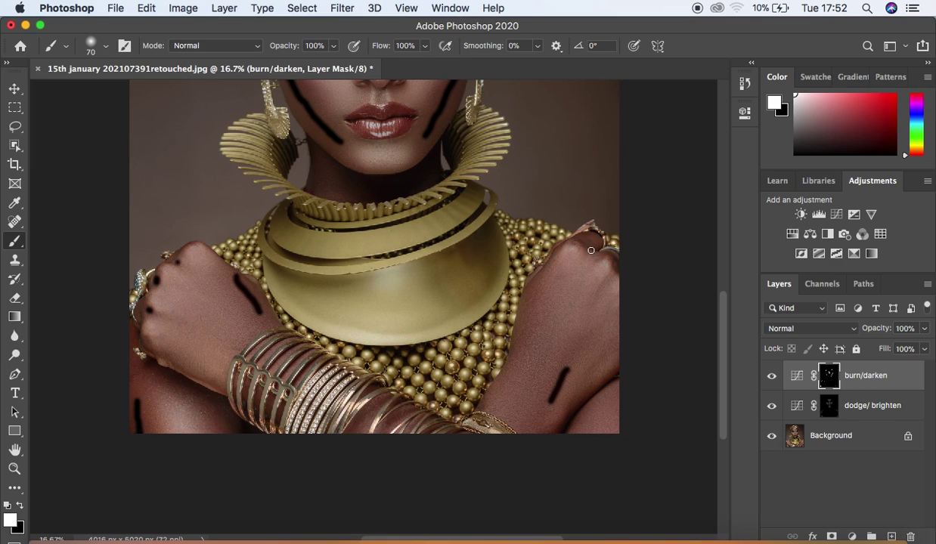
left_click_drag(573, 239, 616, 271)
key("super+minus")
key("super+minus")
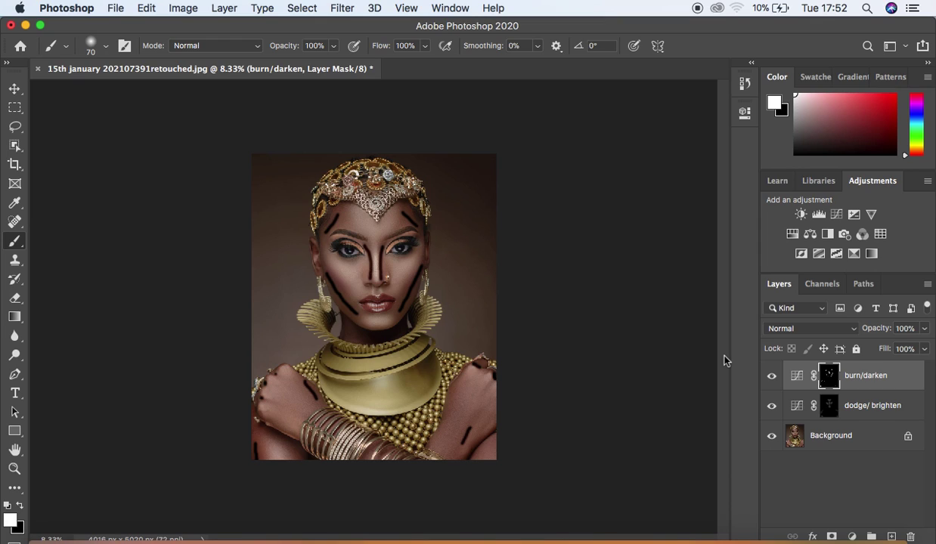
Step: Feather the burn/darken mask to 129.6 px in the Properties panel
left_click(448, 8)
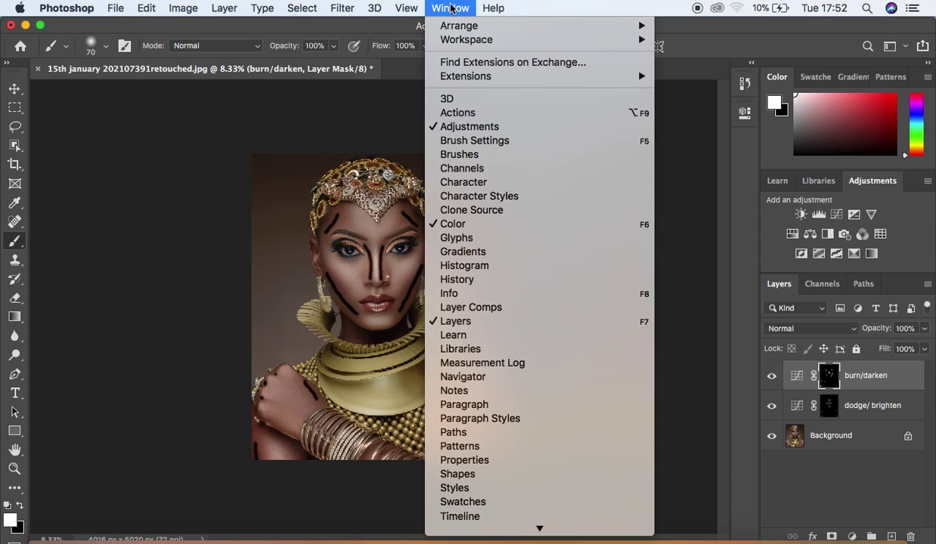
left_click(497, 462)
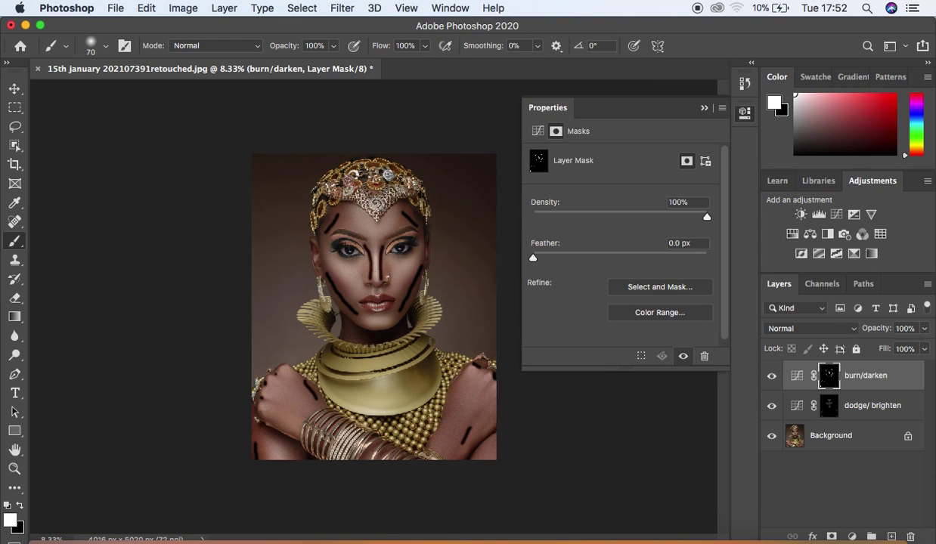
left_click_drag(534, 261, 654, 259)
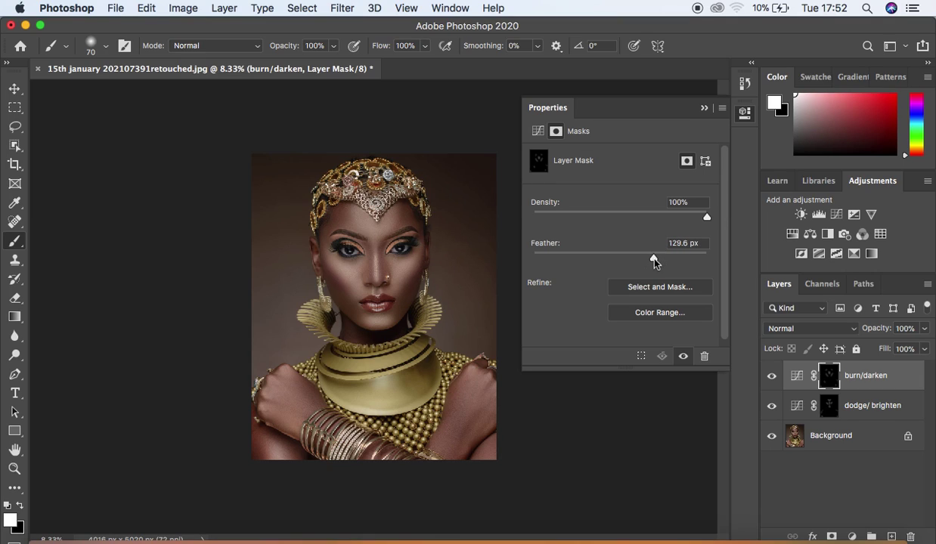
left_click(704, 110)
Step: Toggle the burn/darken layer on and off to compare the softened shading
left_click(770, 377)
left_click(770, 377)
left_click(770, 377)
left_click(770, 377)
left_click(770, 377)
left_click(770, 377)
left_click(770, 377)
left_click(770, 377)
left_click(770, 377)
left_click(770, 377)
left_click(770, 378)
left_click(770, 378)
left_click(770, 378)
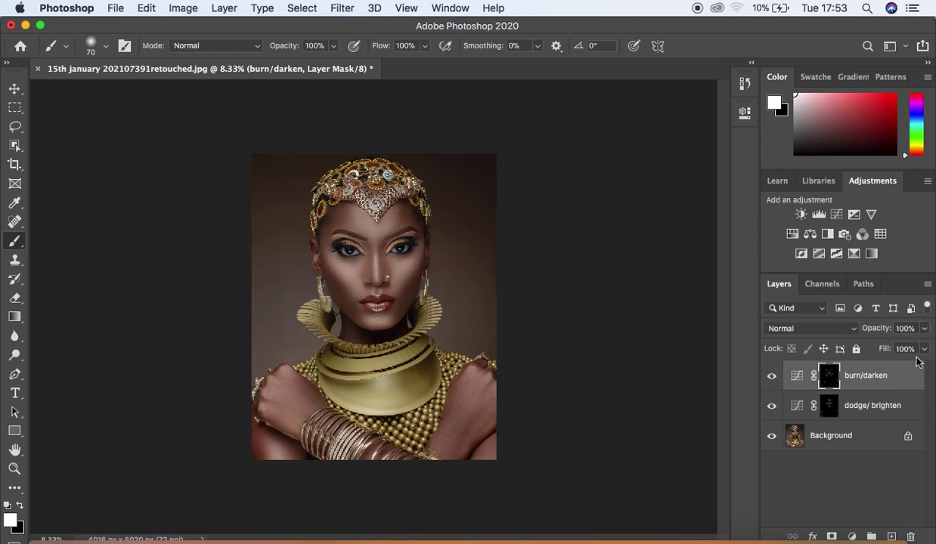
Step: Lower the burn/darken layer opacity to 93% and compare with and without it
left_click(923, 329)
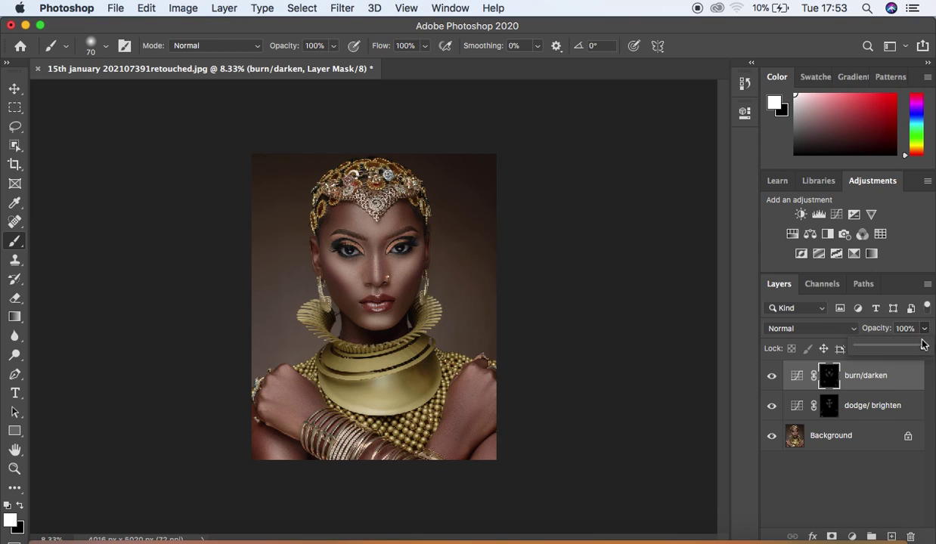
left_click_drag(923, 345, 919, 347)
left_click(772, 380)
left_click(772, 380)
left_click(772, 380)
left_click(773, 381)
left_click(772, 381)
left_click(772, 381)
left_click(772, 381)
left_click(773, 381)
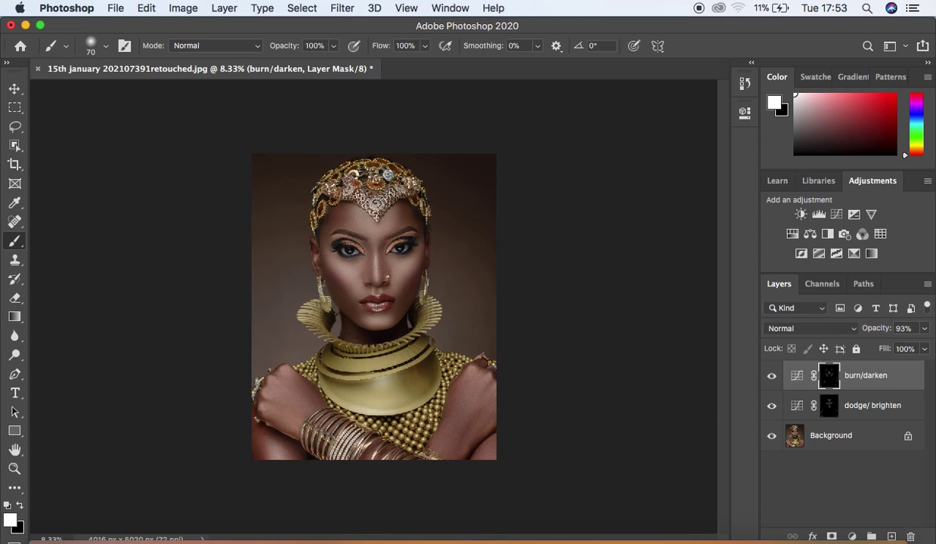
Step: Make black the painting colour, enlarge the brush to 400, and compare both retouch layers
left_click(20, 504)
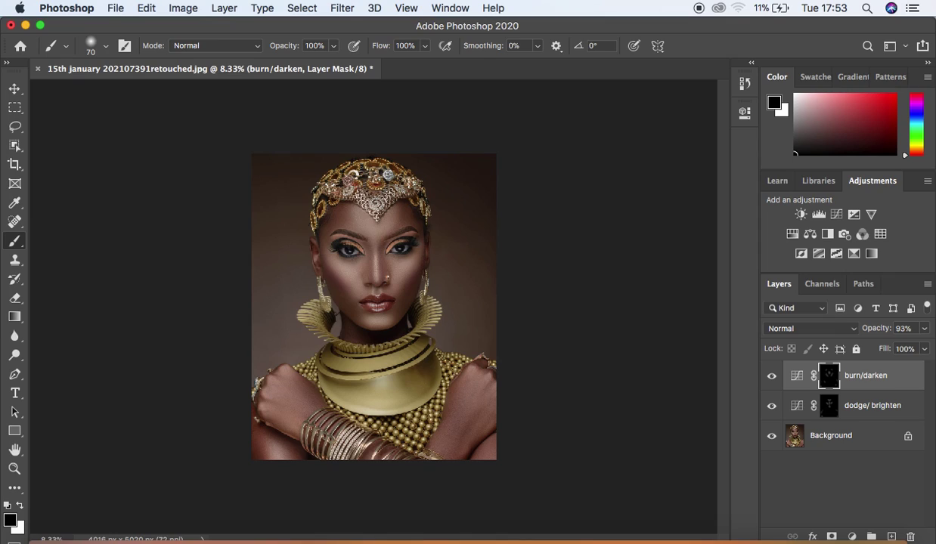
key("bracketright")
key("bracketright")
key("bracketright")
key("bracketright")
key("bracketright")
key("bracketright")
key("bracketright")
key("bracketright")
key("bracketright")
key("bracketright")
left_click(771, 376)
left_click(771, 376)
left_click(771, 376)
left_click(770, 375)
left_click(770, 407)
left_click(770, 406)
left_click(770, 408)
left_click(770, 409)
left_click(770, 406)
left_click(770, 377)
left_click(770, 377)
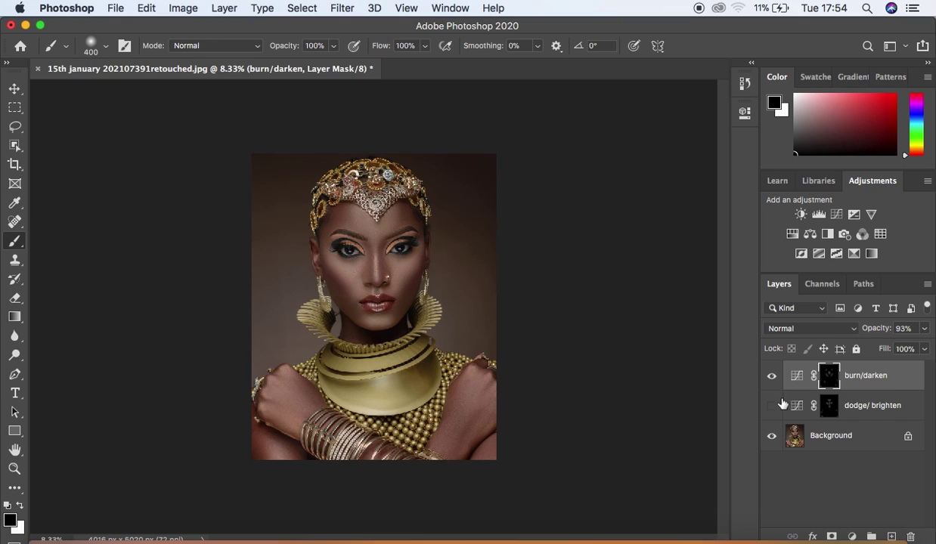
Step: Show the dodge/brighten layer again and select it together with burn/darken
left_click(771, 405)
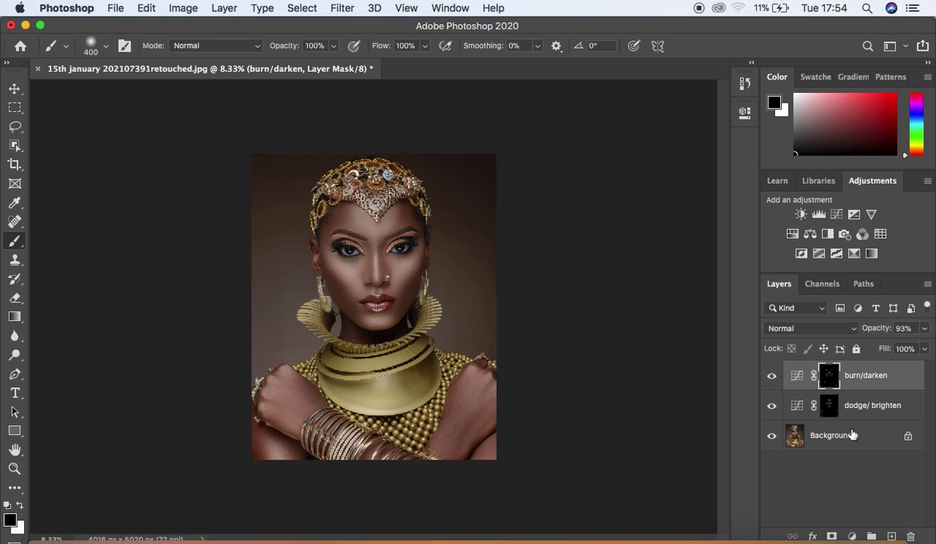
left_click(907, 413, "shift")
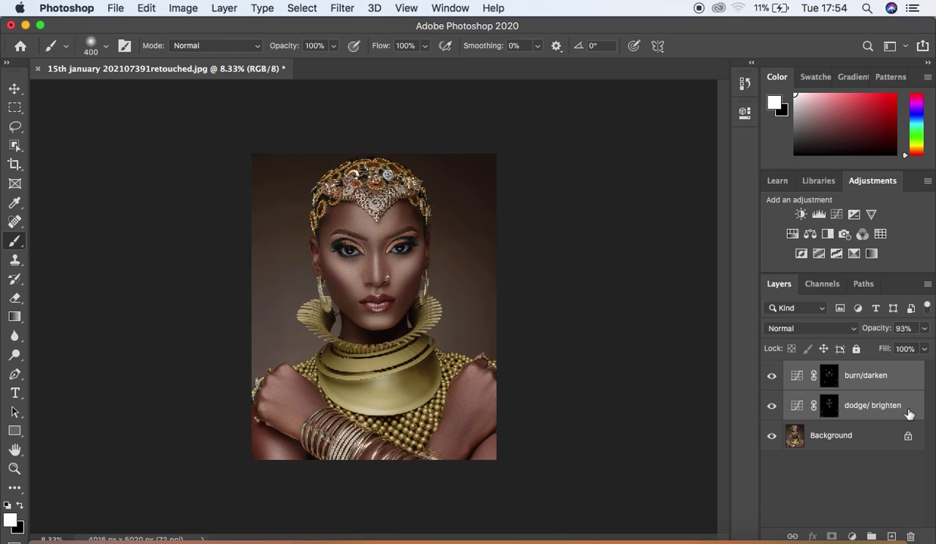
Step: Group the two adjustment layers and name the group 'dodge and burn'
key("super+g")
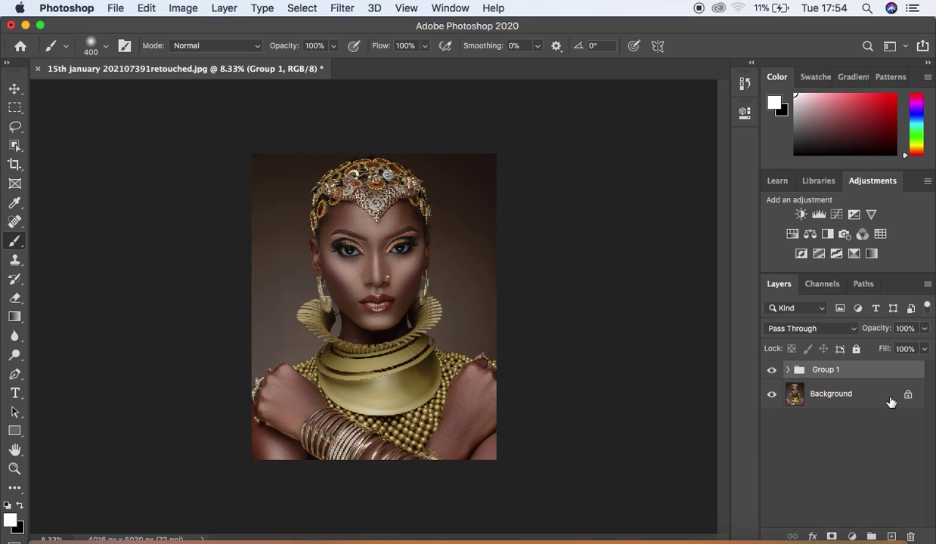
double_click(839, 378)
type("dodge and burn")
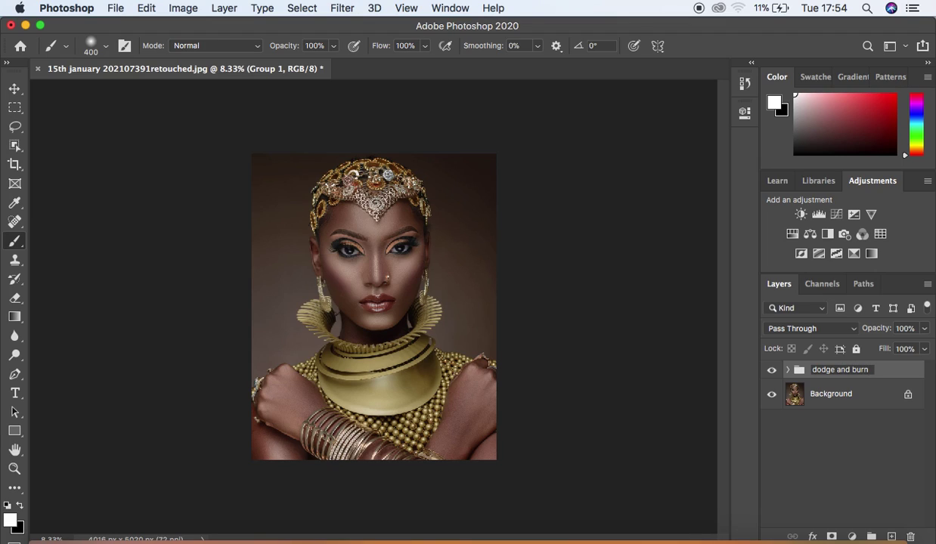
key("Return")
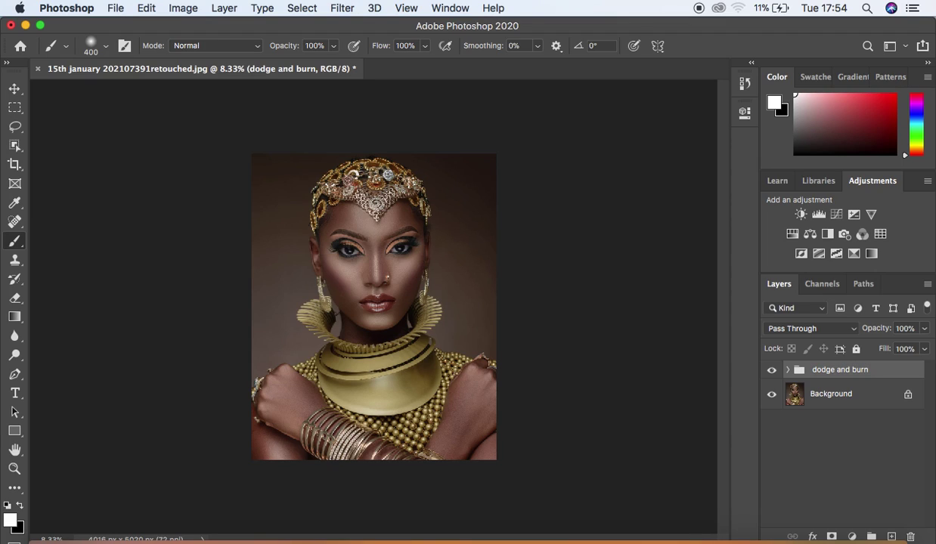
Step: Toggle the dodge and burn group for a before/after comparison, then expand it
left_click(772, 372)
left_click(772, 373)
left_click(772, 373)
left_click(772, 373)
left_click(772, 373)
left_click(771, 372)
left_click(771, 372)
left_click(772, 373)
left_click(772, 373)
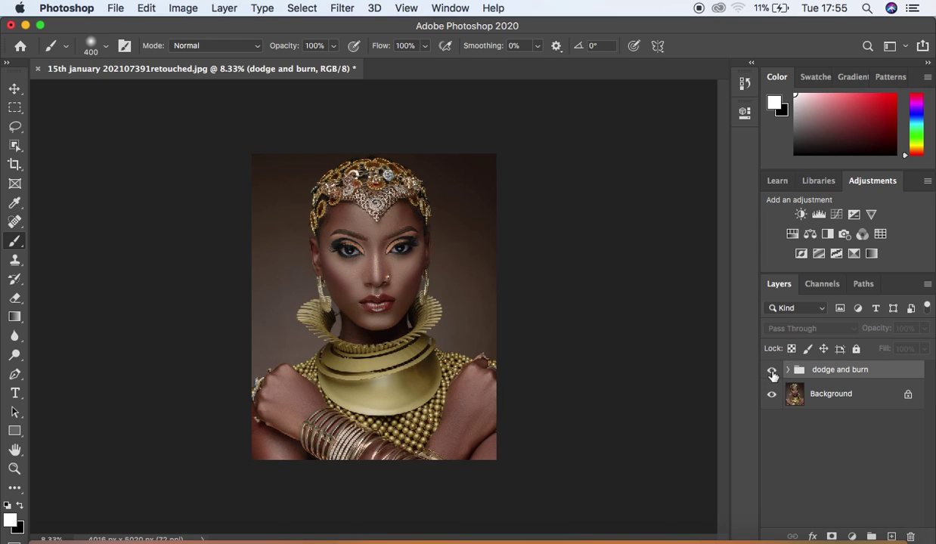
left_click(772, 373)
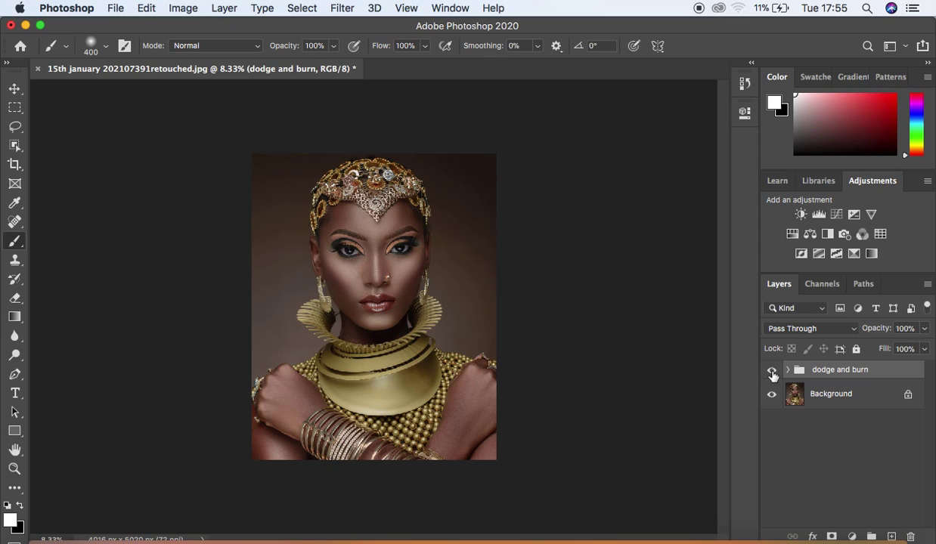
left_click(788, 369)
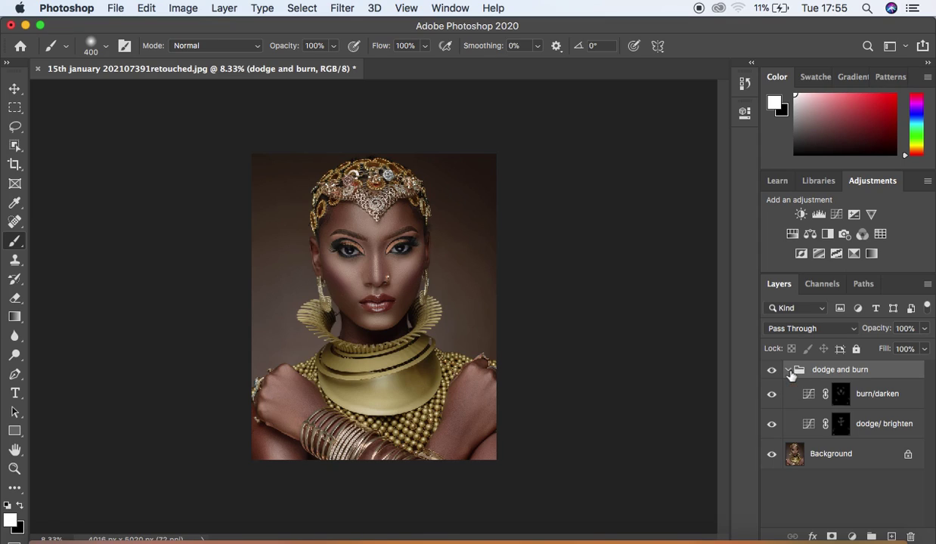
Step: Remove the accidental burn/darken duplicate and collapse the dodge and burn group
left_click(910, 402)
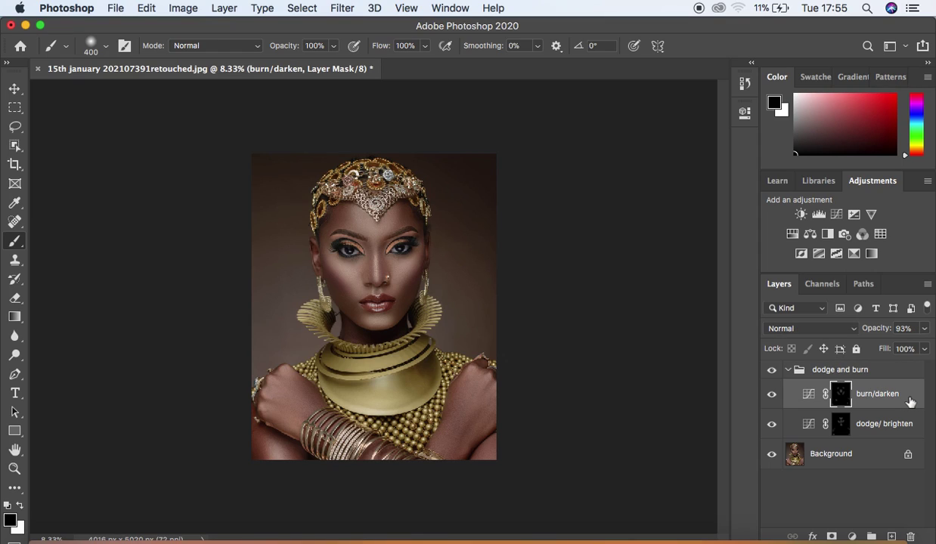
key("super+j")
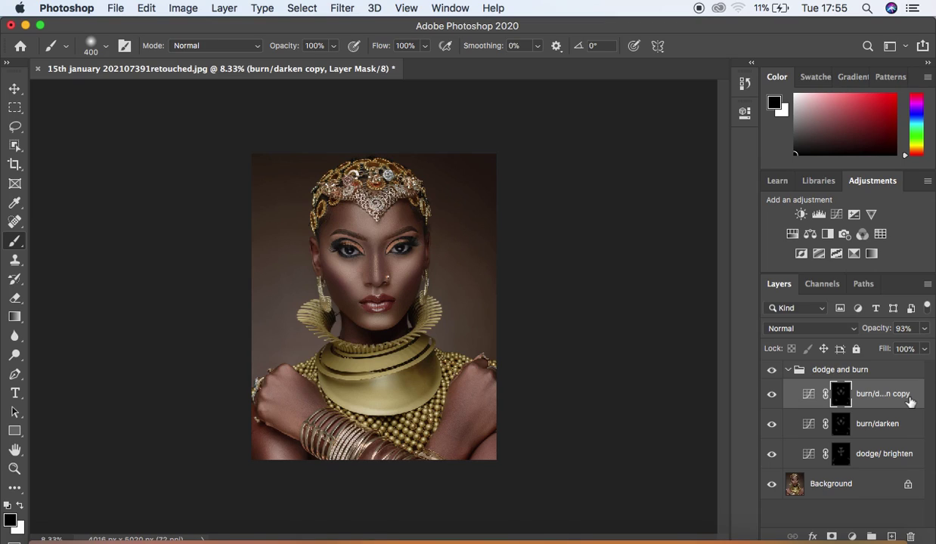
key("Delete")
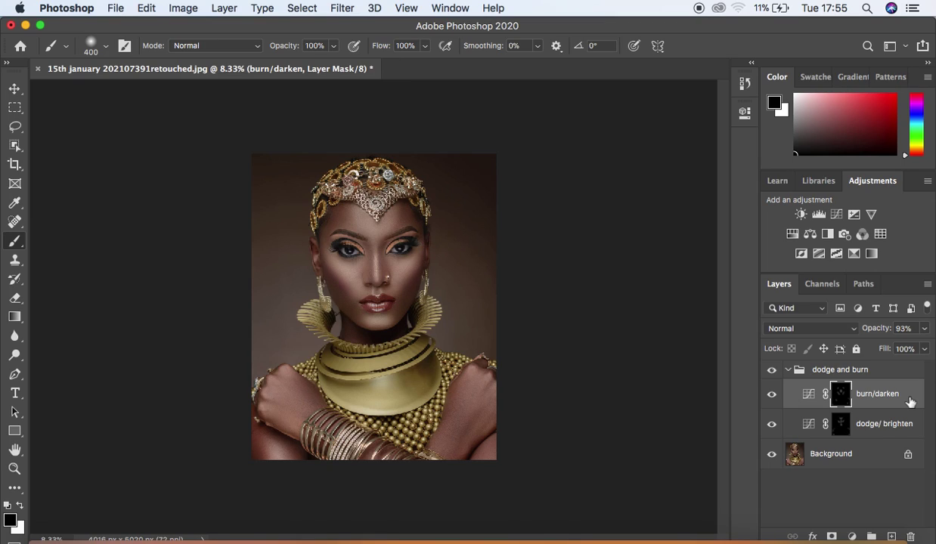
left_click(786, 369)
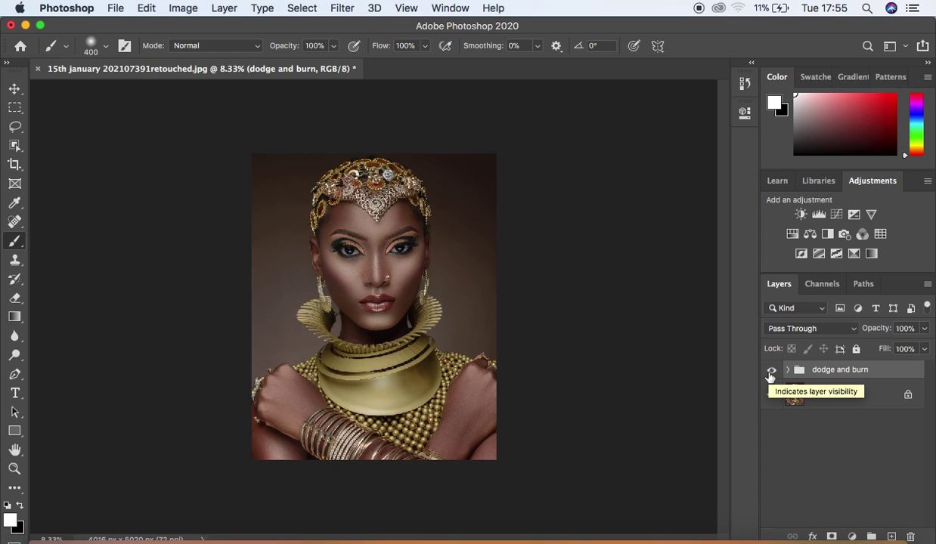
left_click(771, 371)
left_click(771, 372)
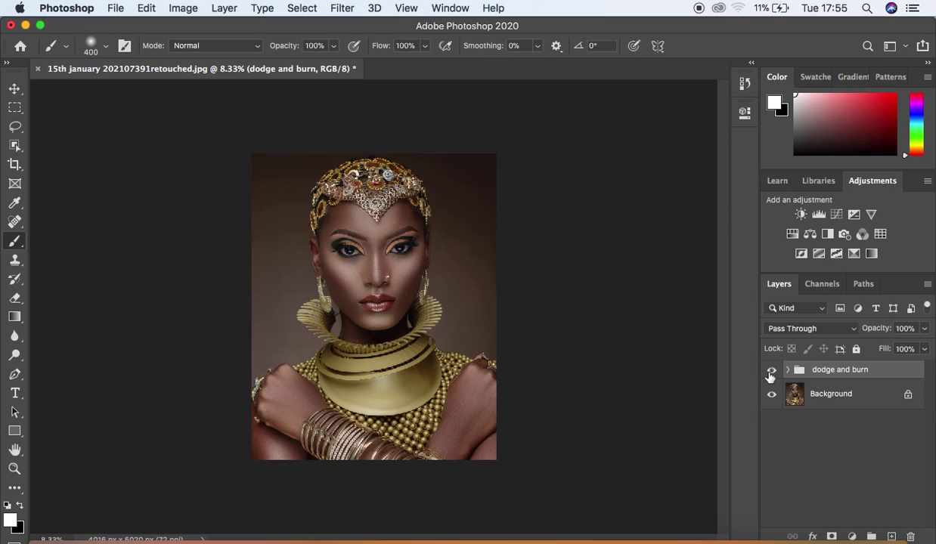